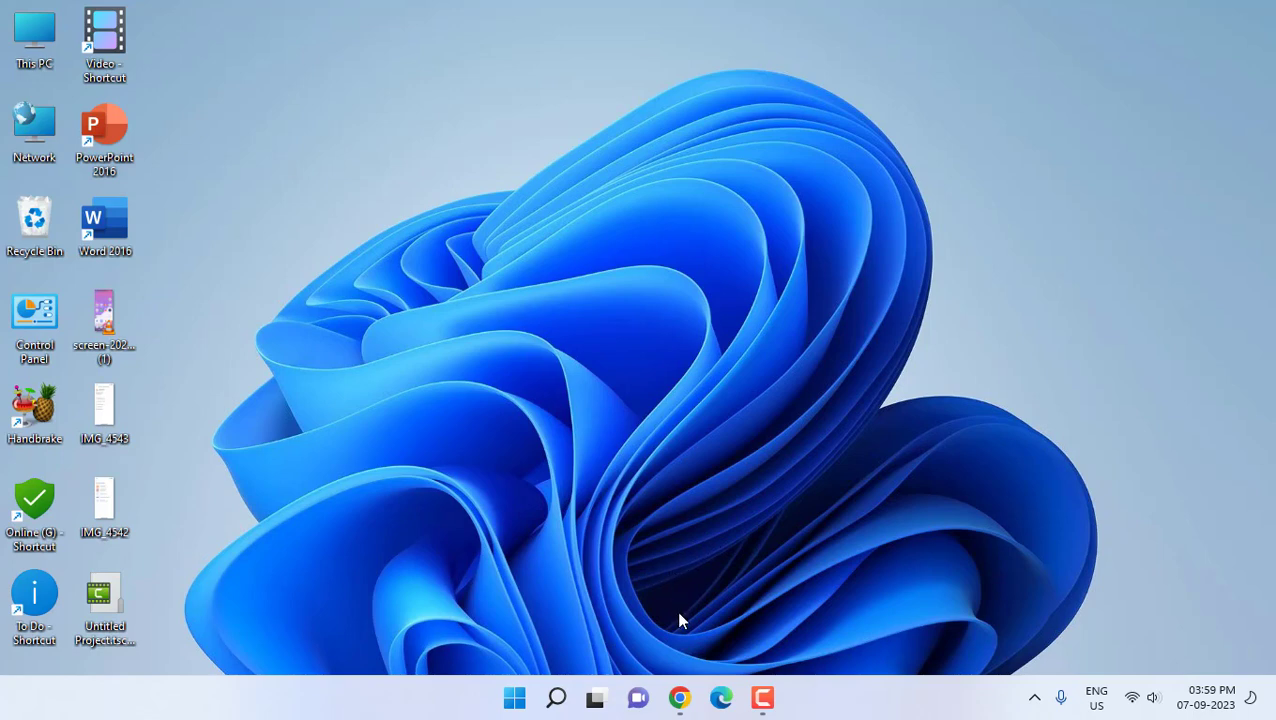
Switch to Chrome and bring up the Chemistry for Word Add-In page found through the chem4word search
click(680, 697)
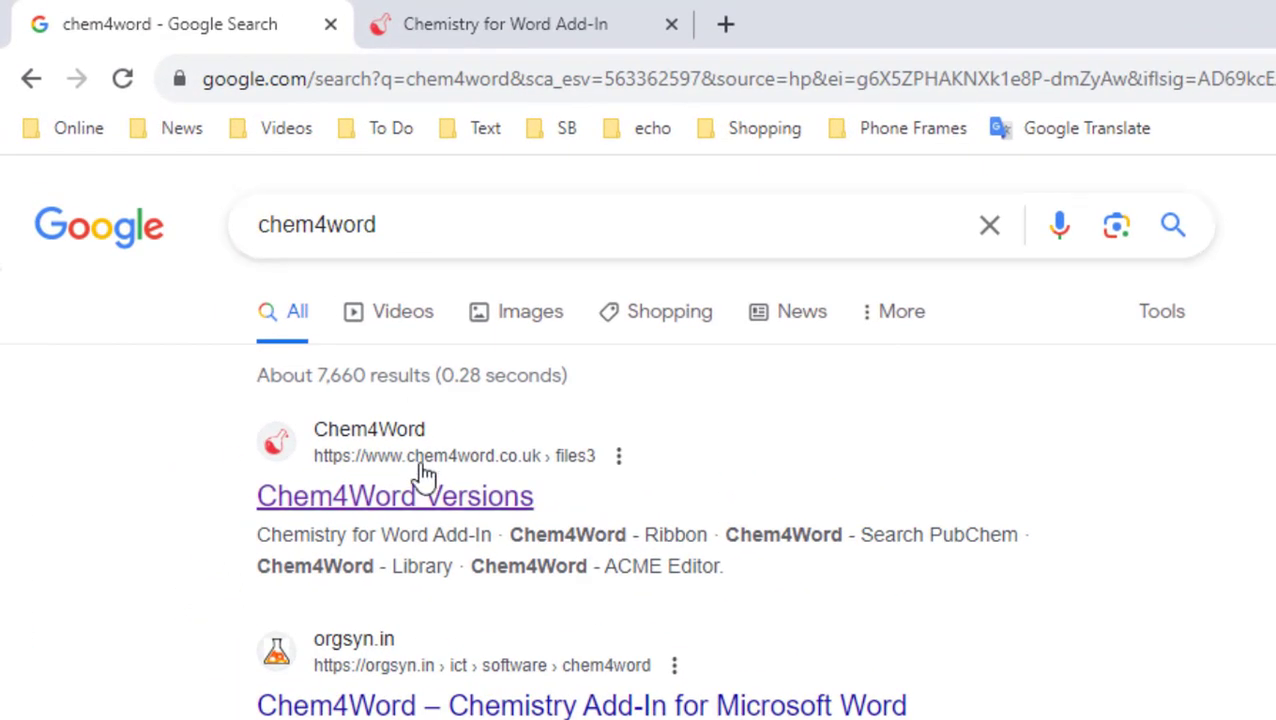
right_click(425, 498)
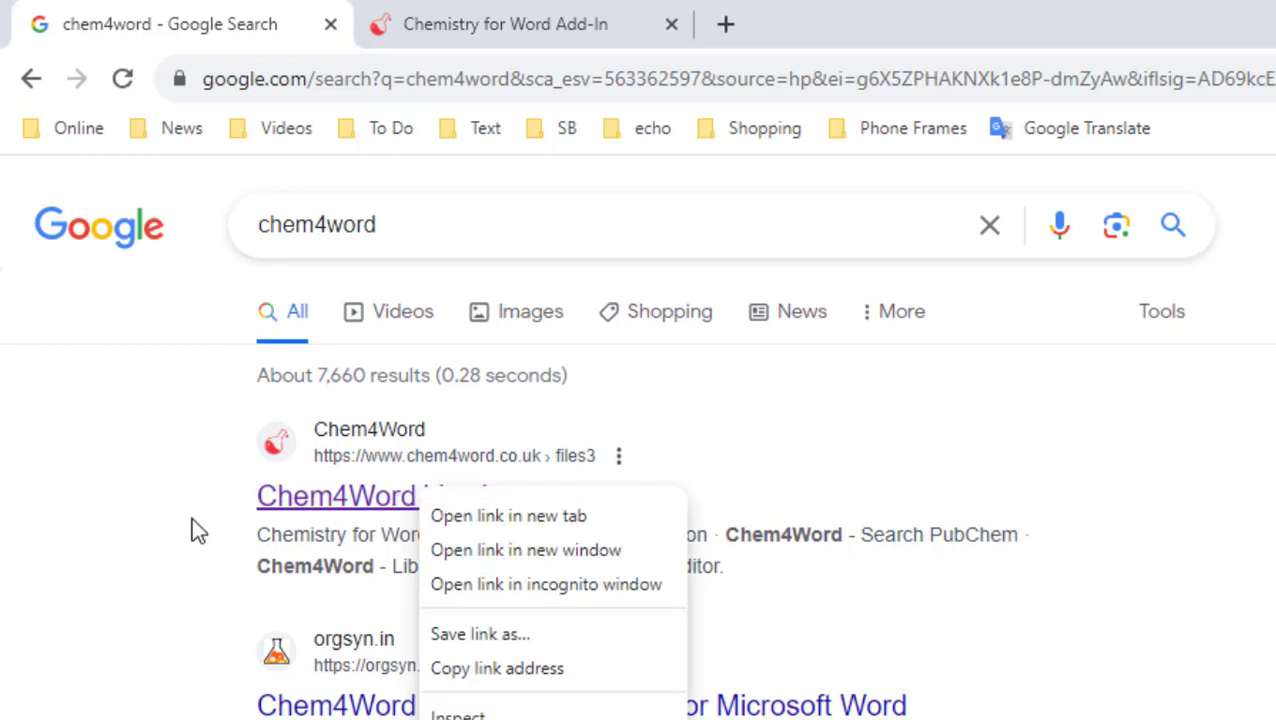
click(157, 533)
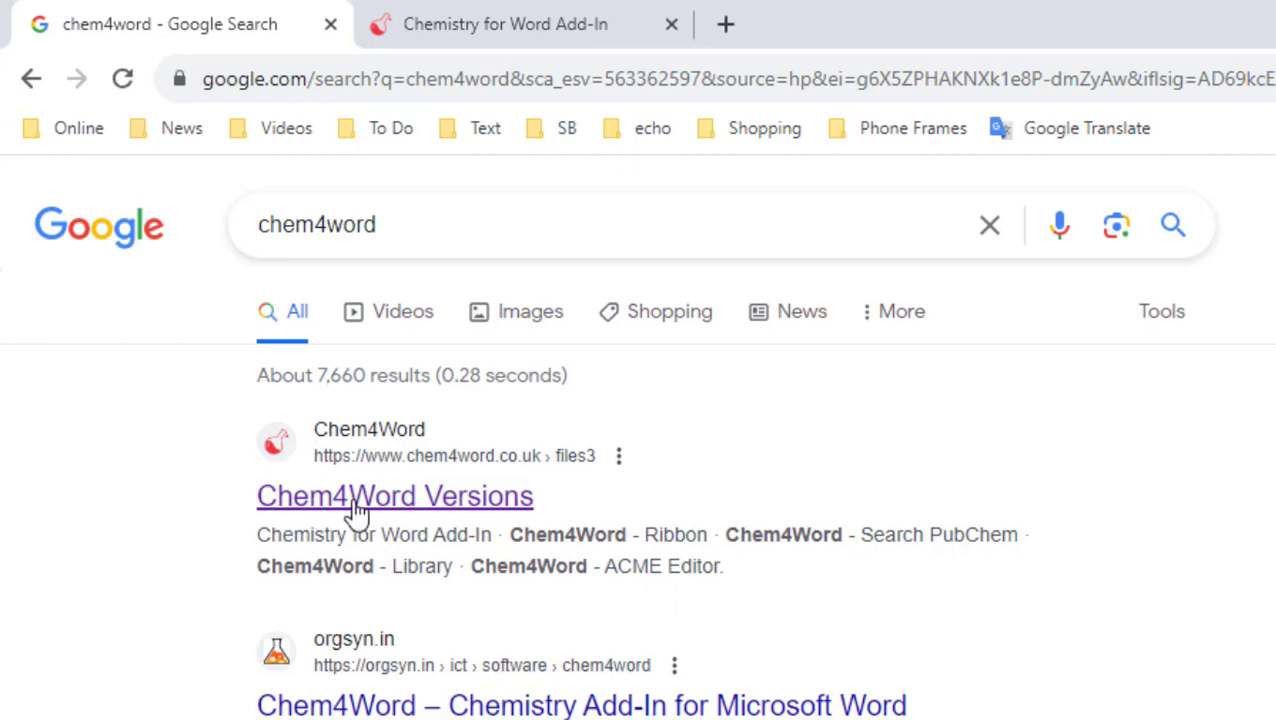
click(577, 42)
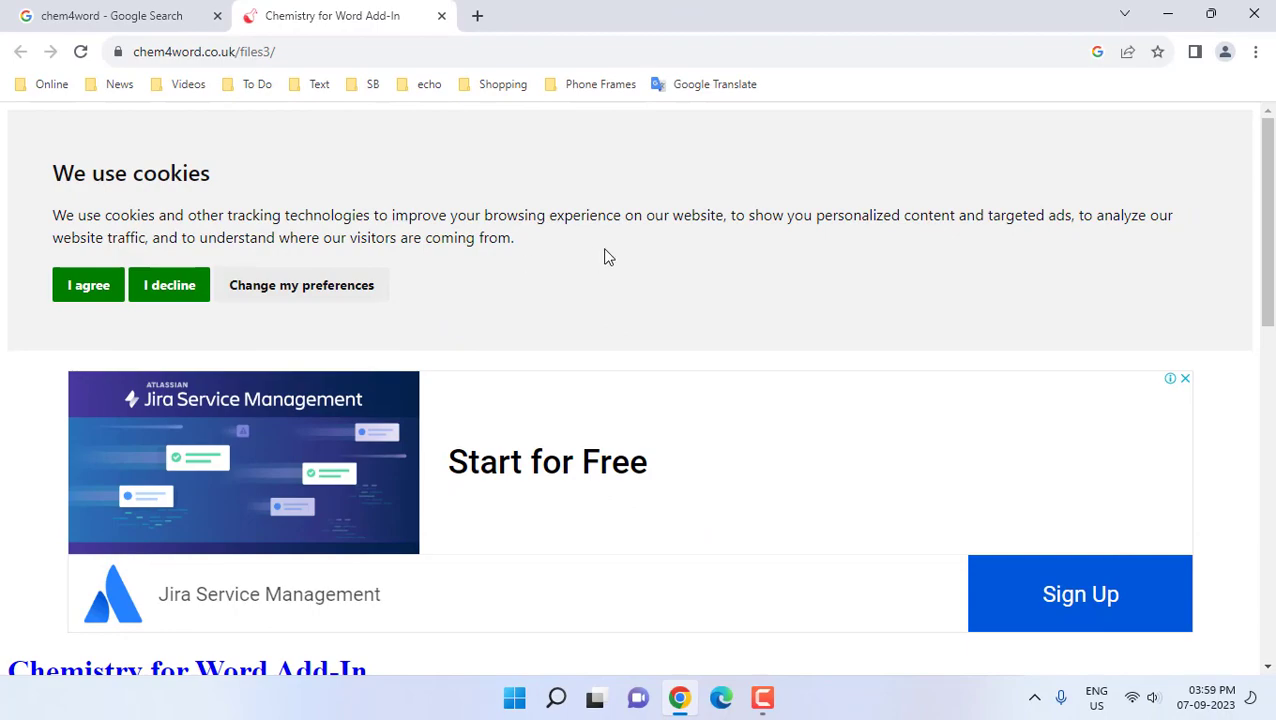
Download Chem4Word-Setup for version 3.2 (latest) to the Desktop and minimize the browser
scroll(604, 257, down, 2)
scroll(604, 257, down, 8)
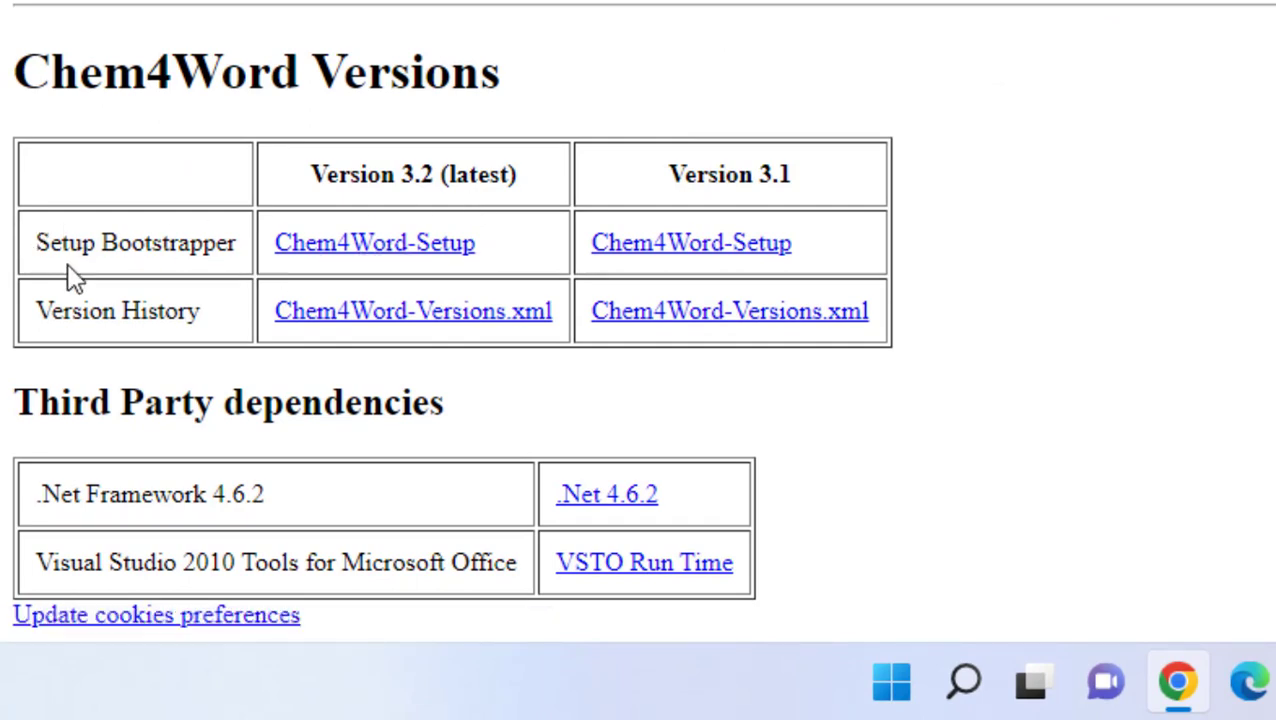
click(370, 245)
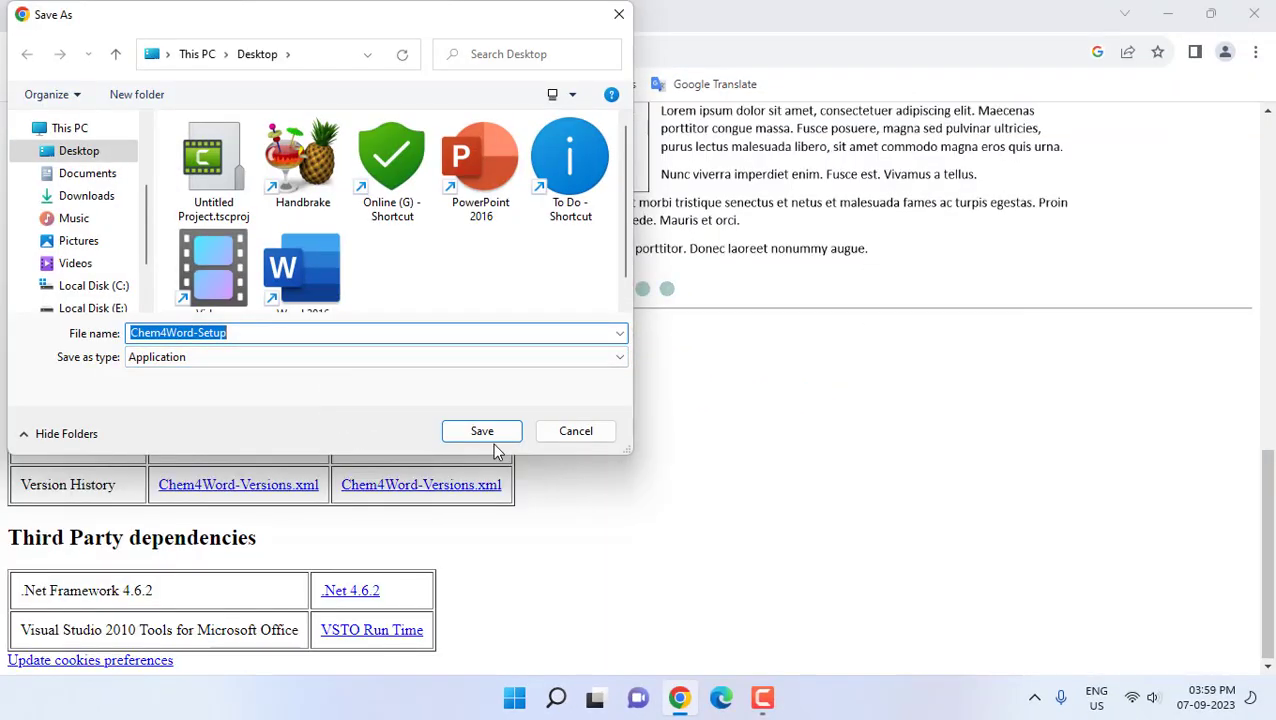
click(484, 439)
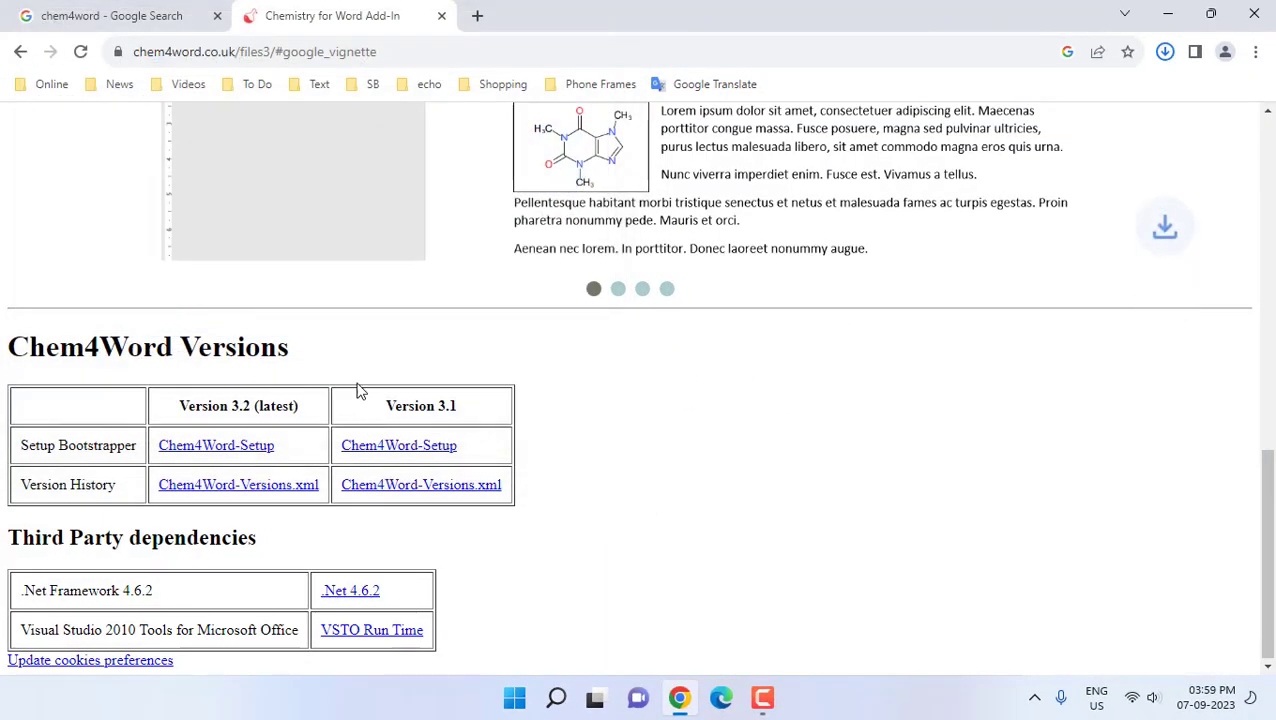
click(1167, 14)
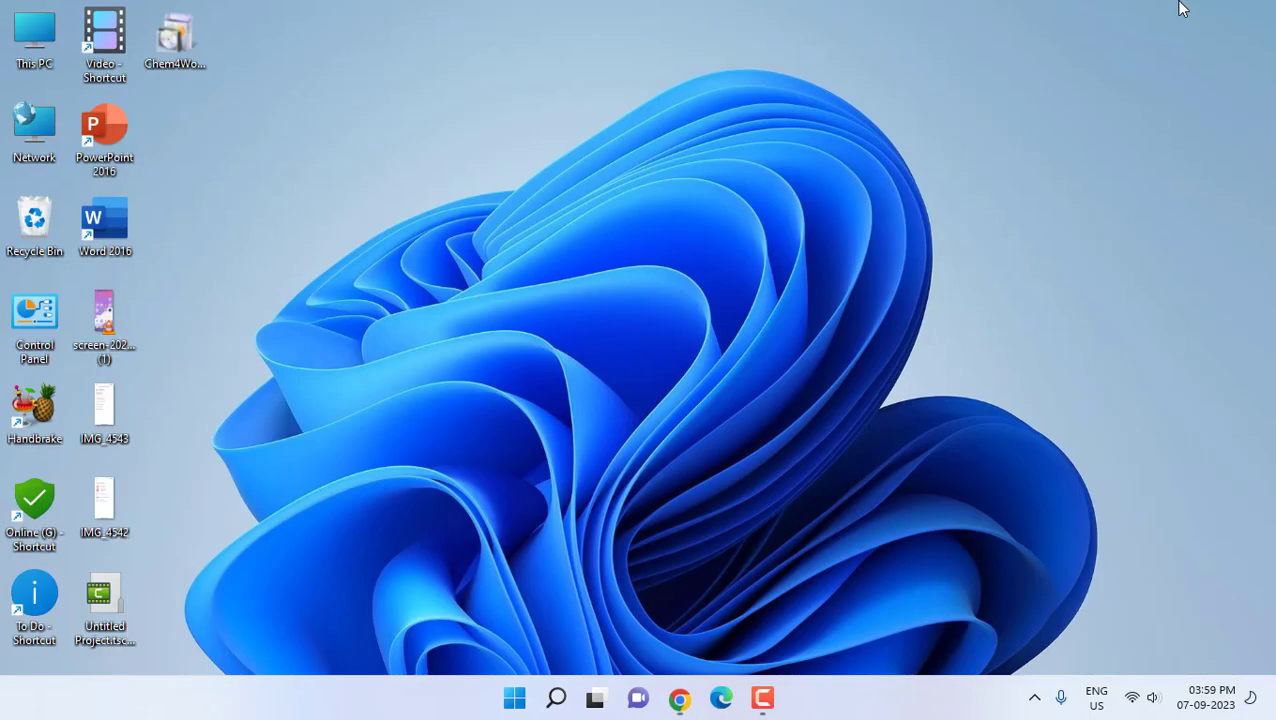
Move the Chem4Word-Setup file to an empty area of the desktop and launch it
right_click(337, 108)
click(396, 186)
drag(193, 58, 423, 267)
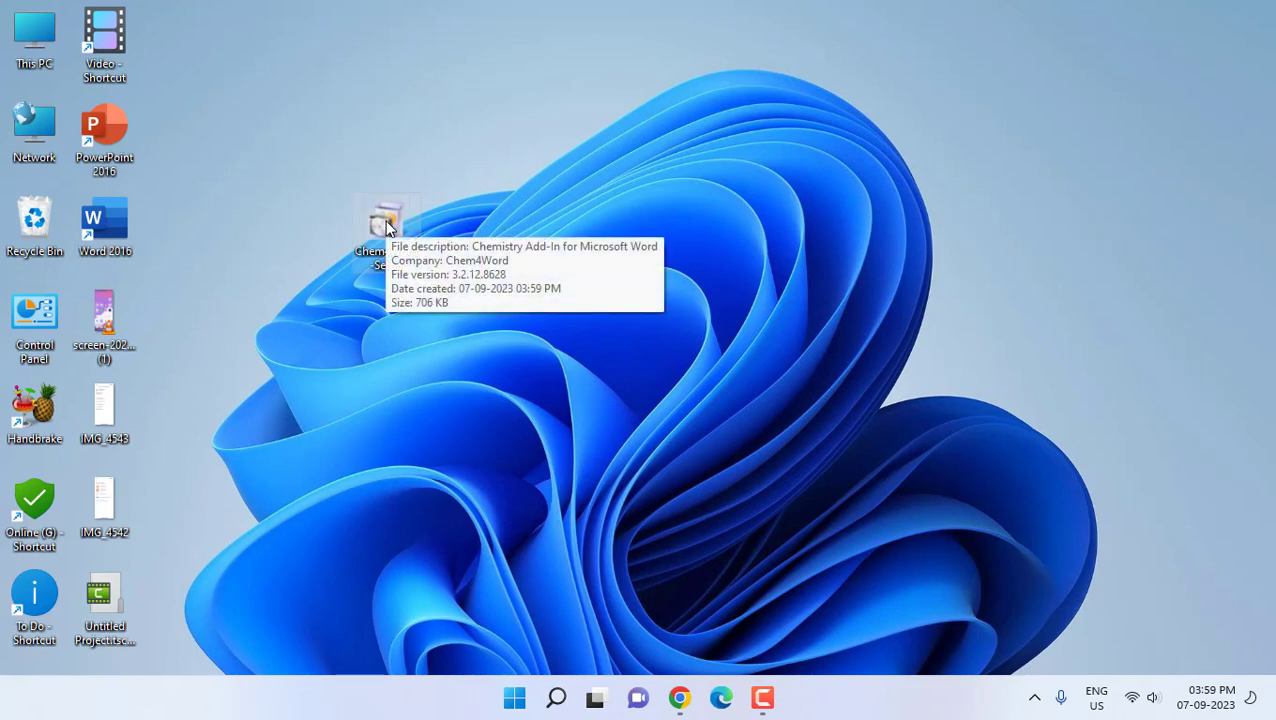
click(388, 228)
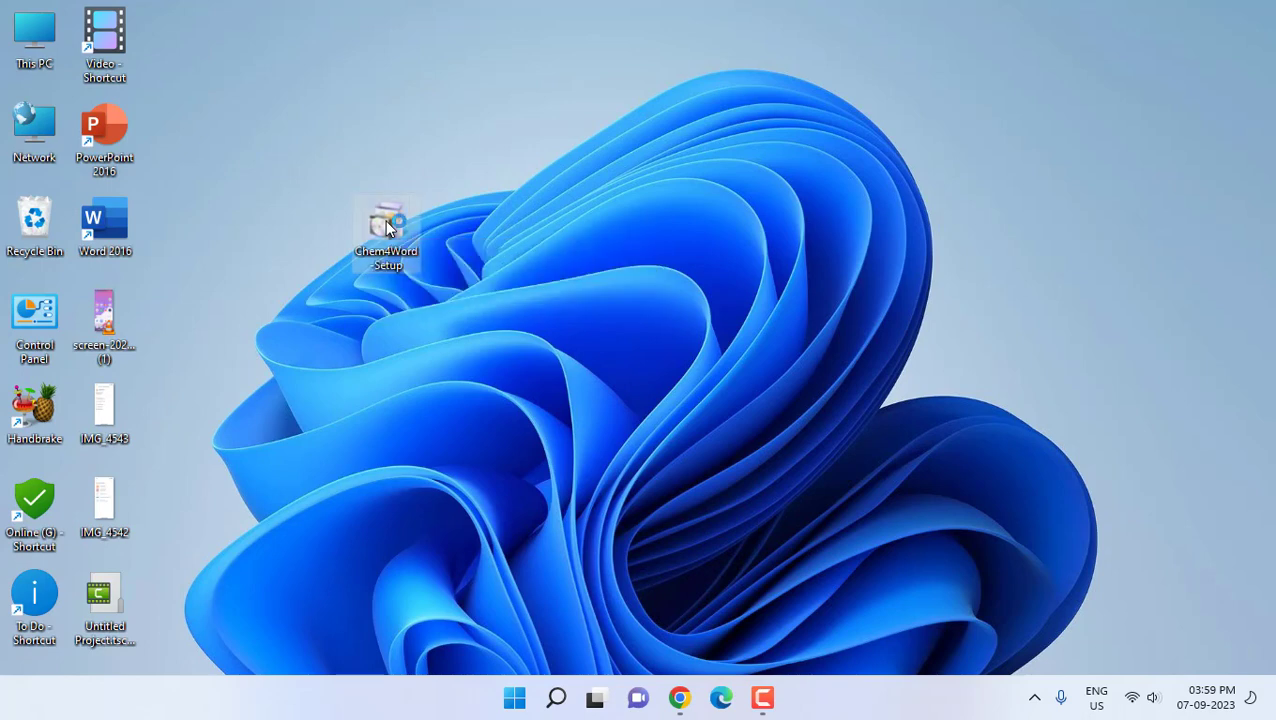
double_click(388, 228)
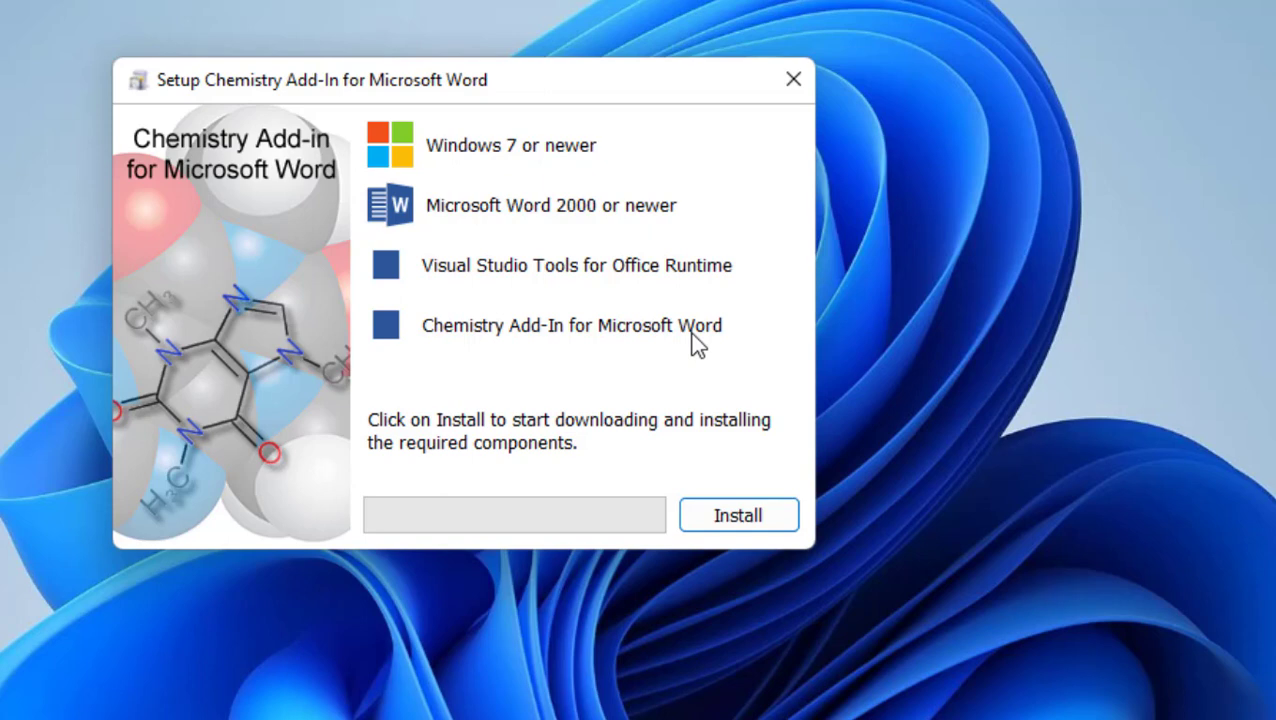
Install the Chemistry Add-In for Microsoft Word, accepting the license agreement, and finish both setup windows
drag(490, 95, 653, 103)
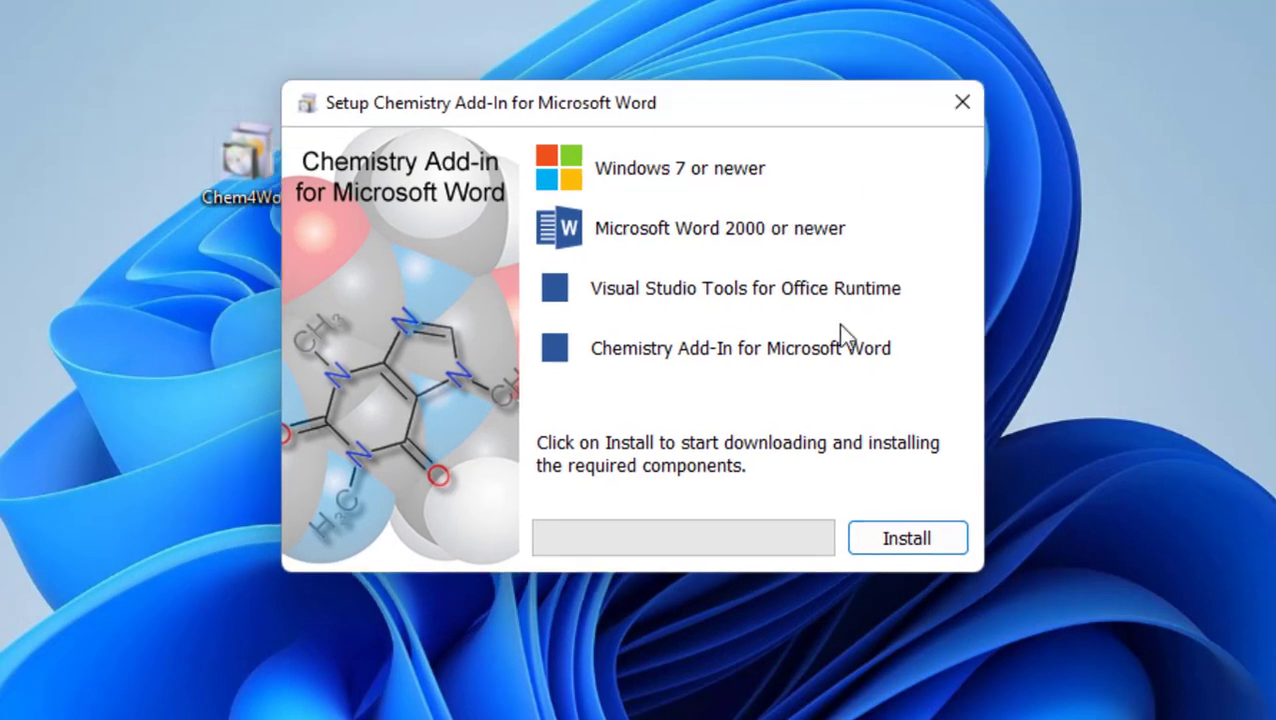
click(912, 543)
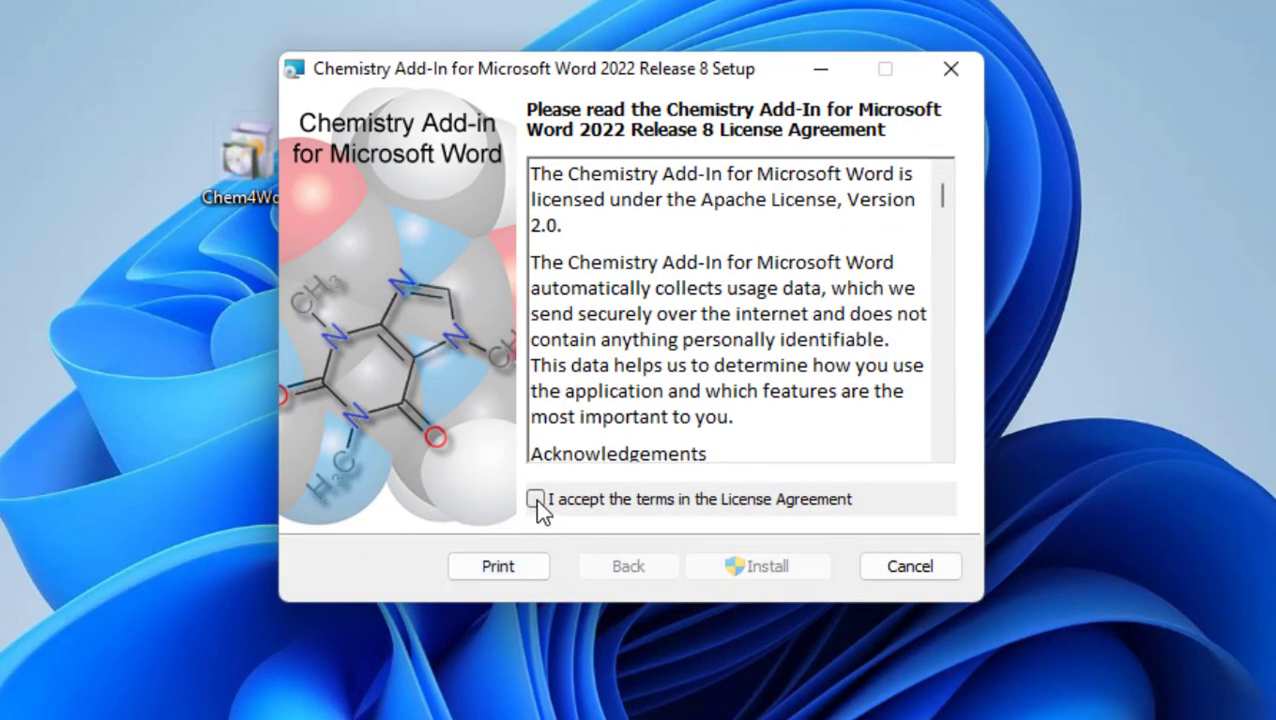
click(535, 498)
click(806, 568)
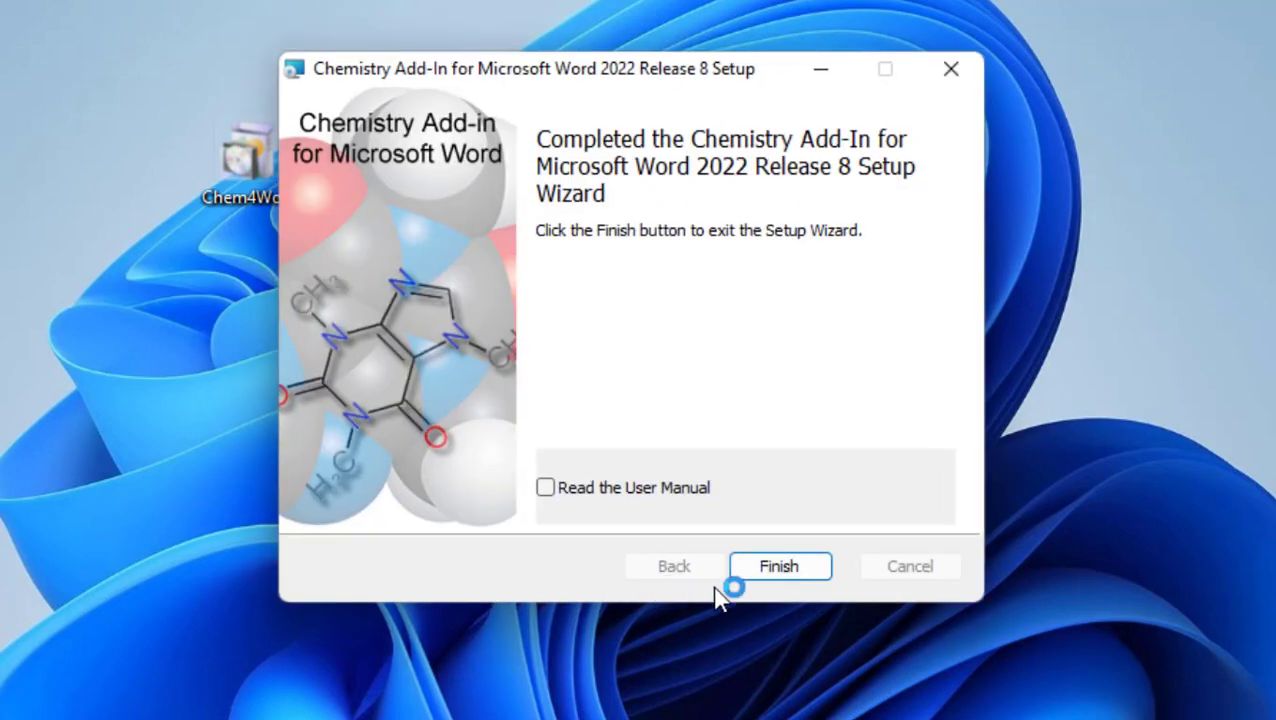
click(765, 566)
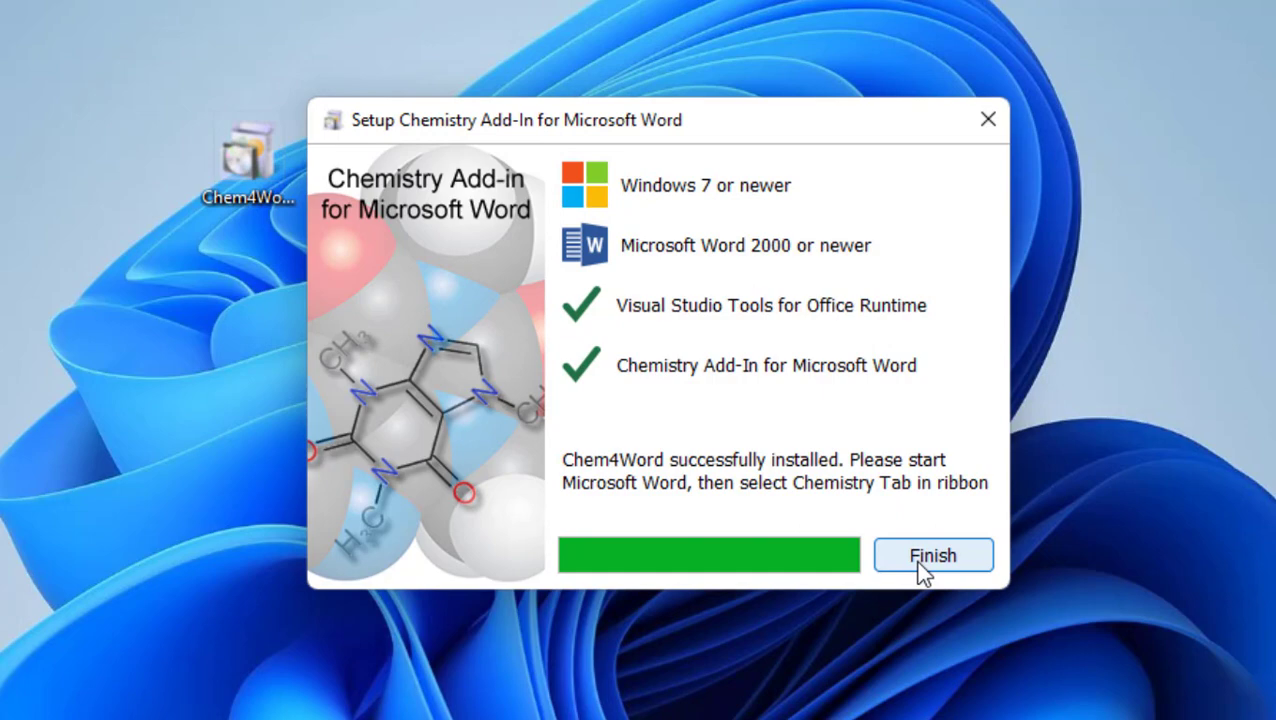
click(895, 550)
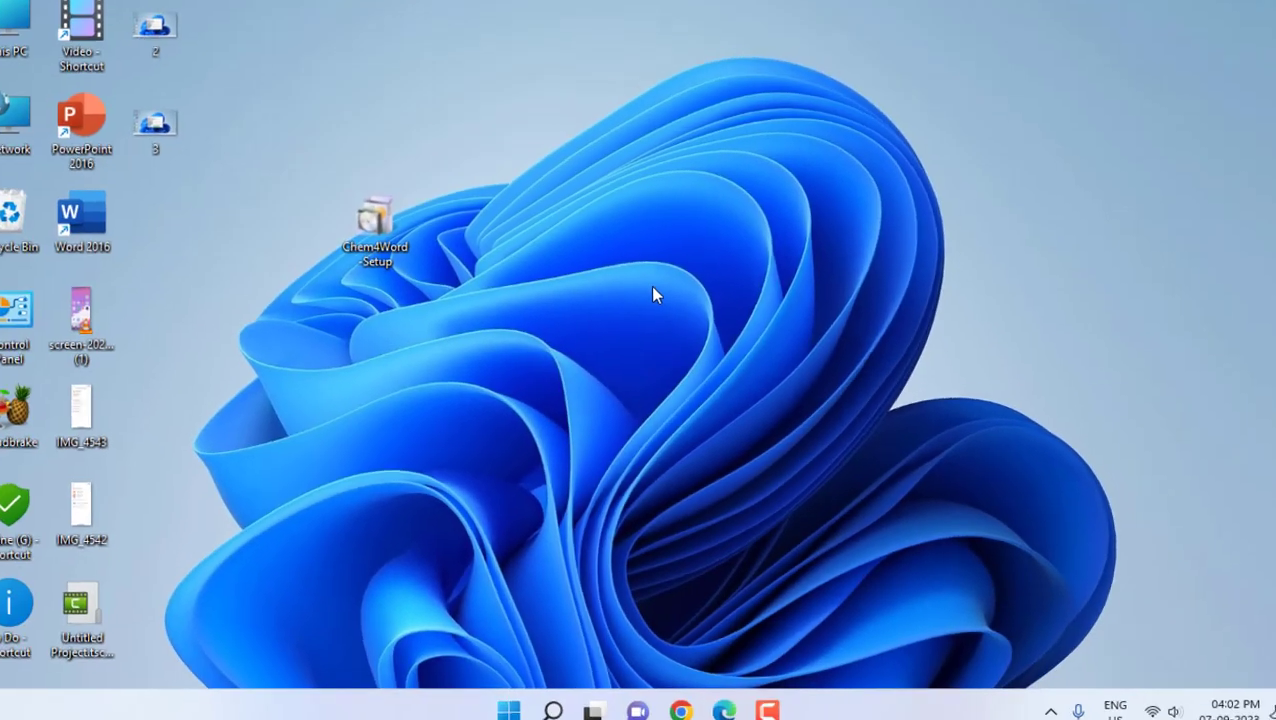
Refresh the desktop, launch Word with a blank document and display the Chemistry add-in's commands
right_click(664, 250)
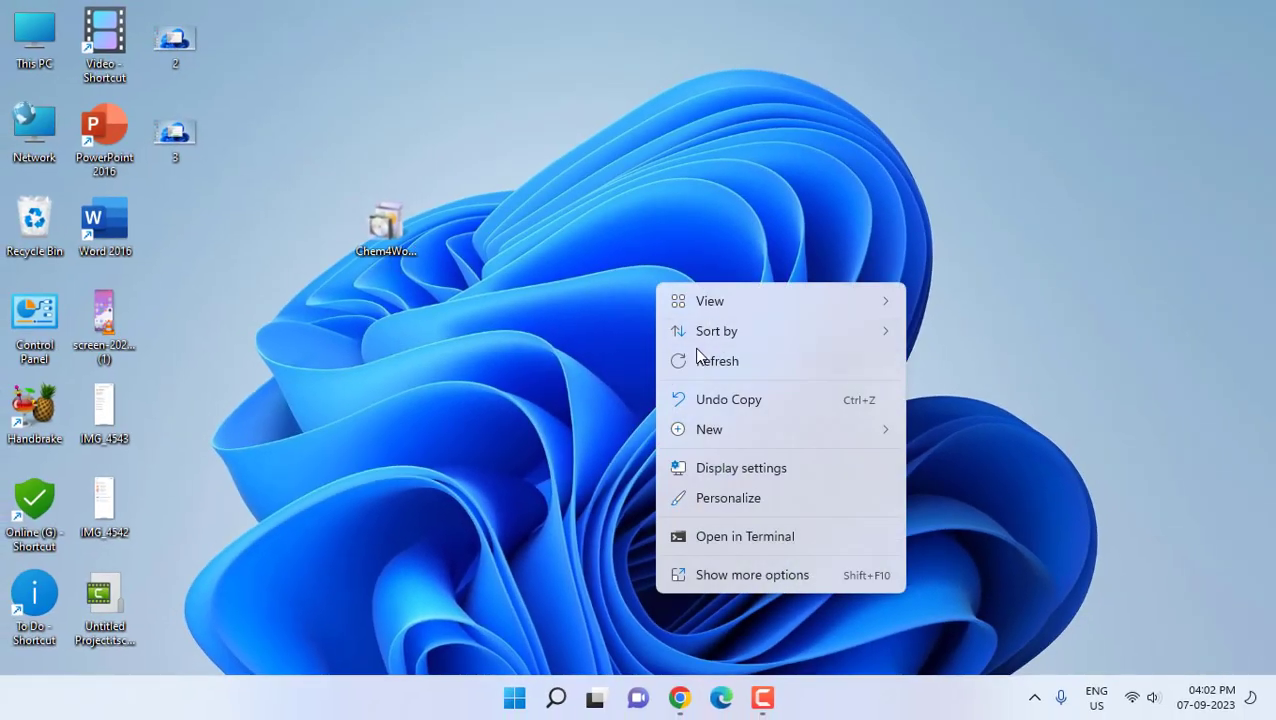
click(721, 352)
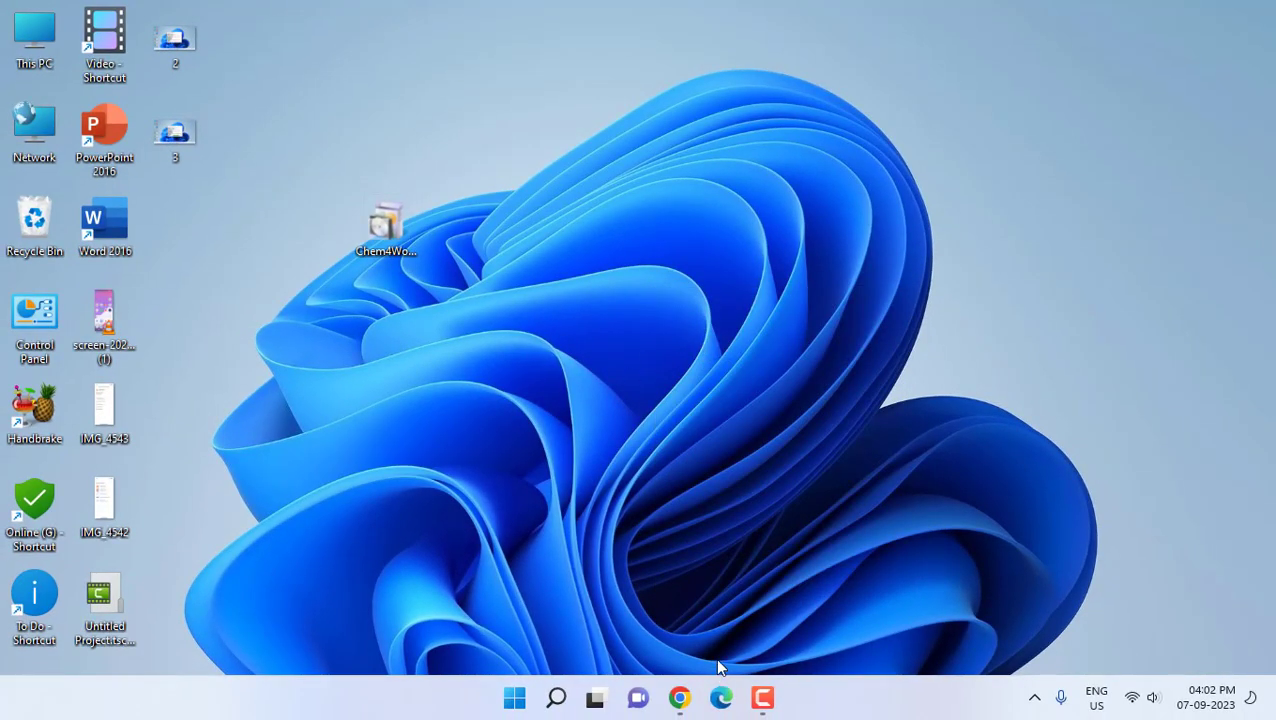
key(super)
click(478, 309)
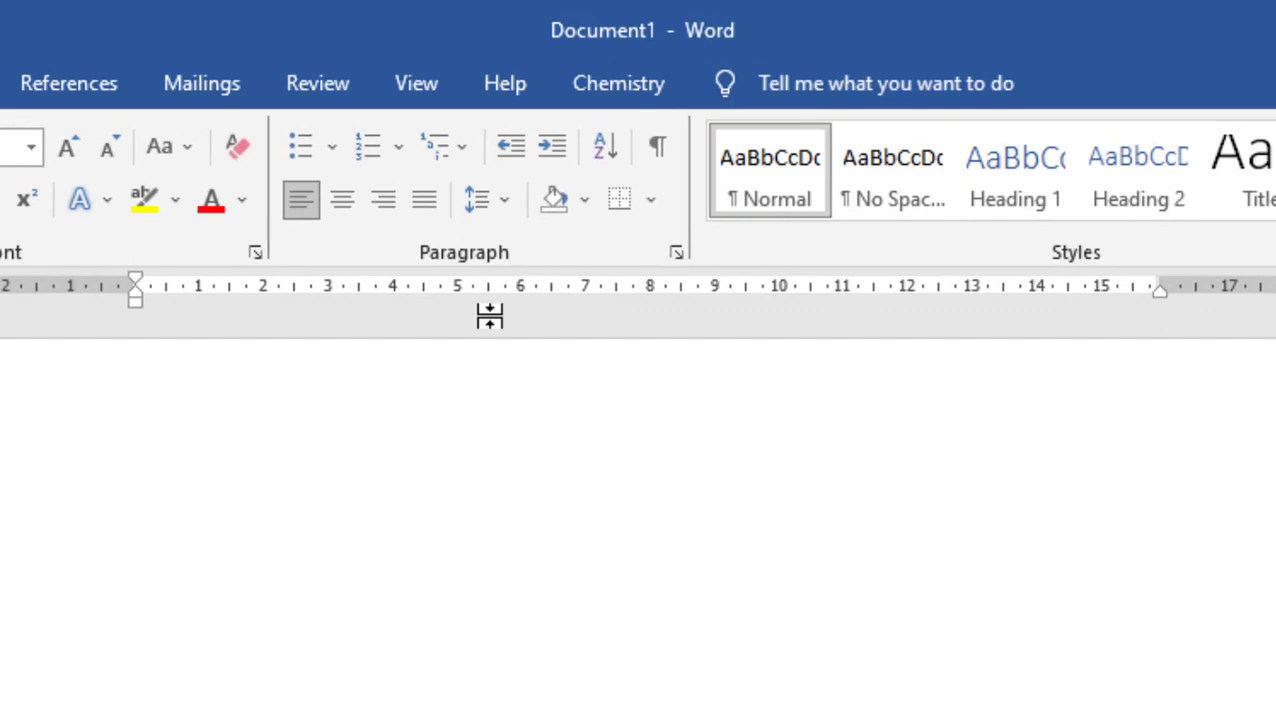
click(648, 88)
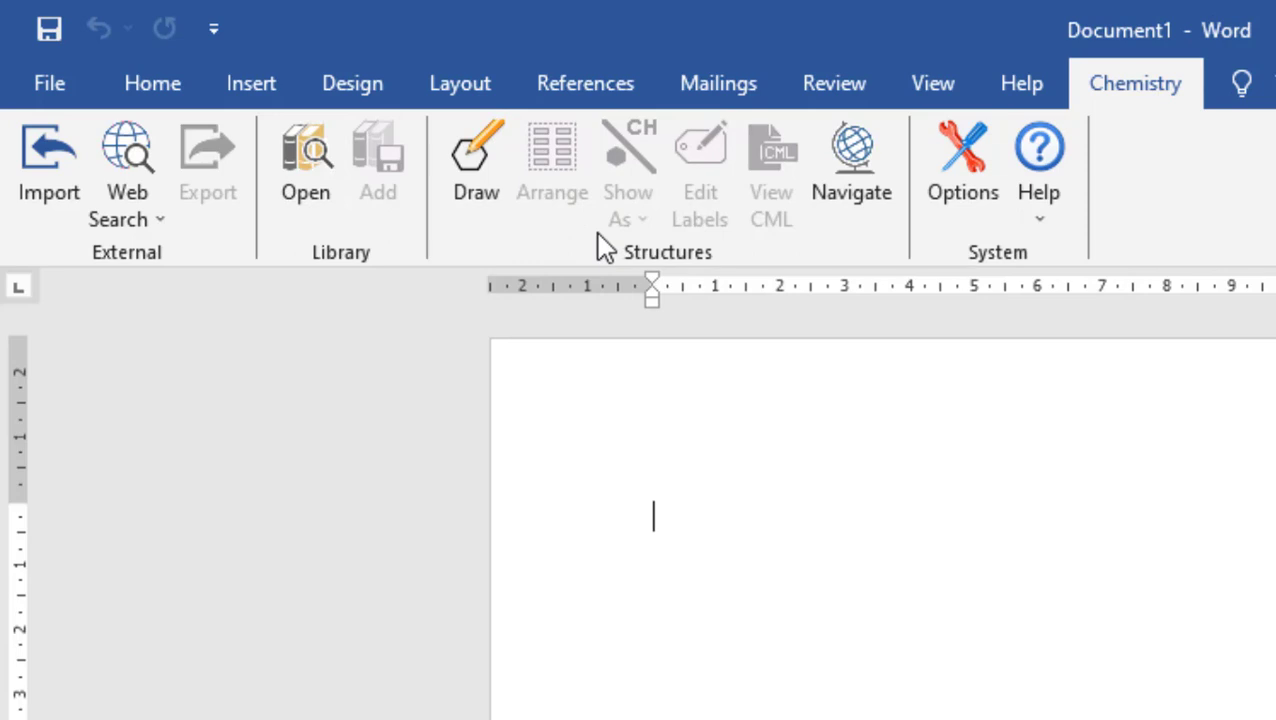
Start drawing a new chemical structure and place a benzene ring on the ACME canvas
click(476, 165)
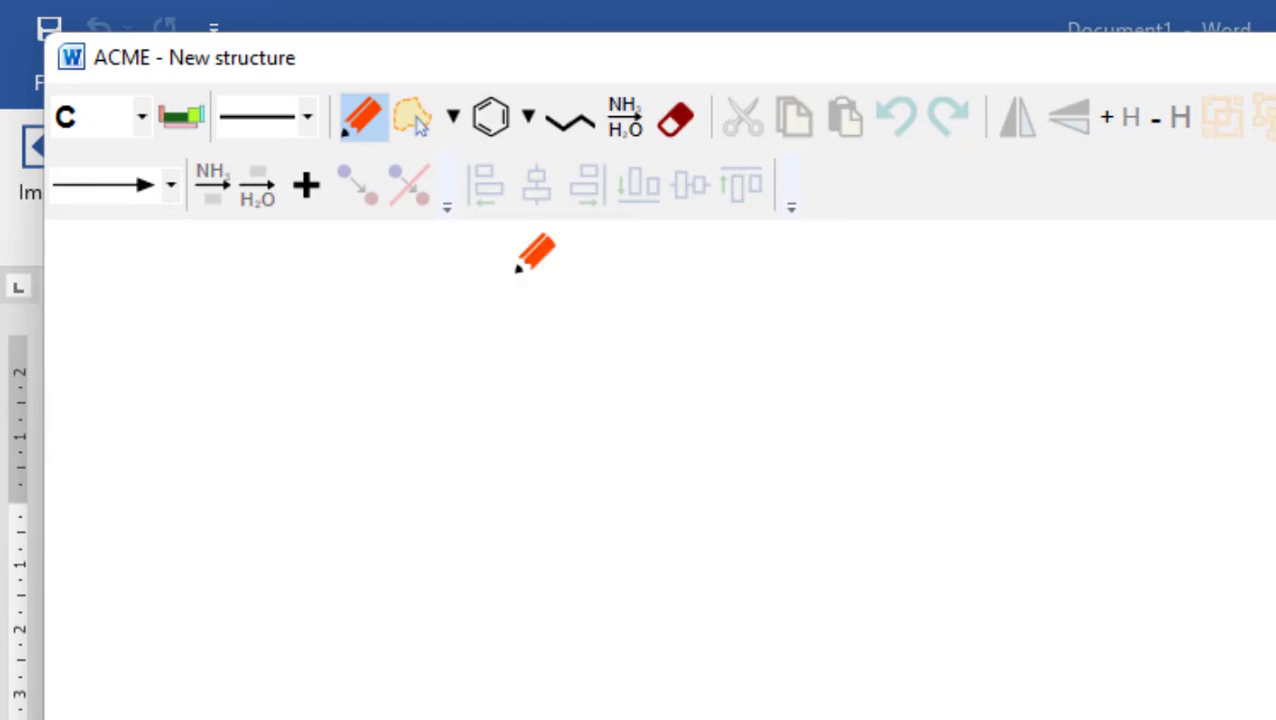
click(490, 117)
click(598, 484)
Try to fuse a cyclohexane ring onto the benzene ring, and undo the added rings
click(527, 117)
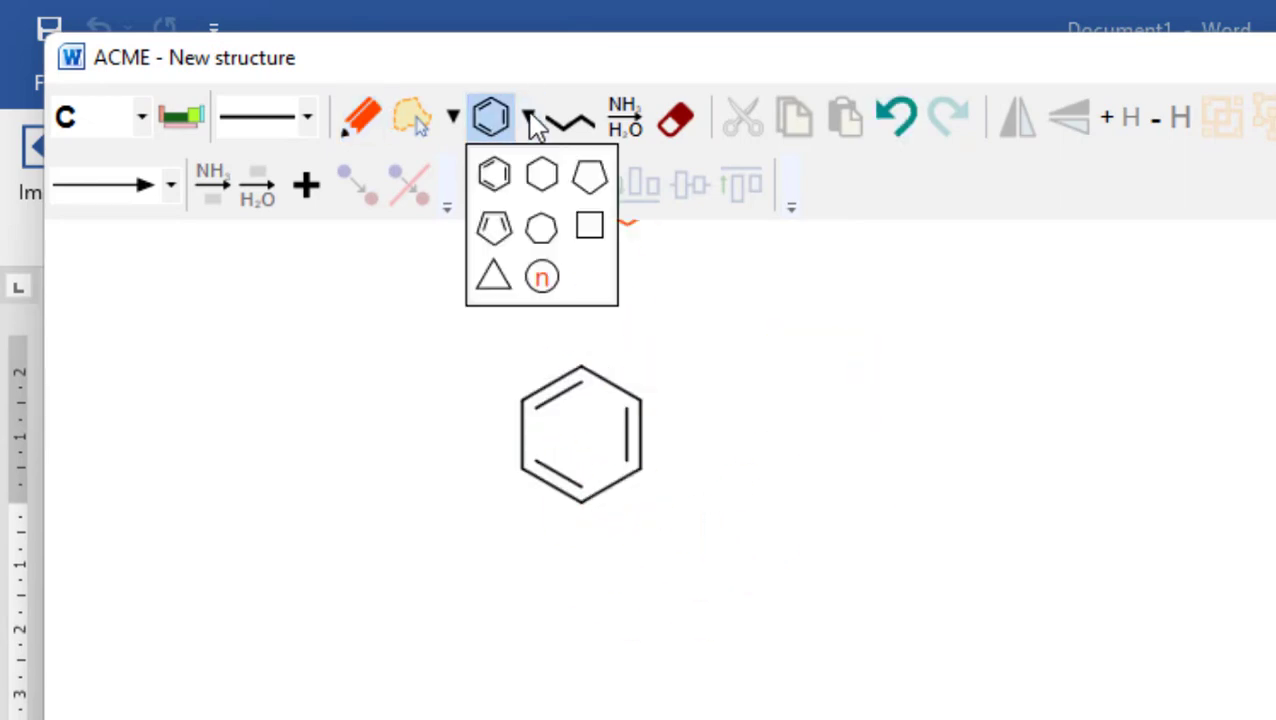
click(540, 262)
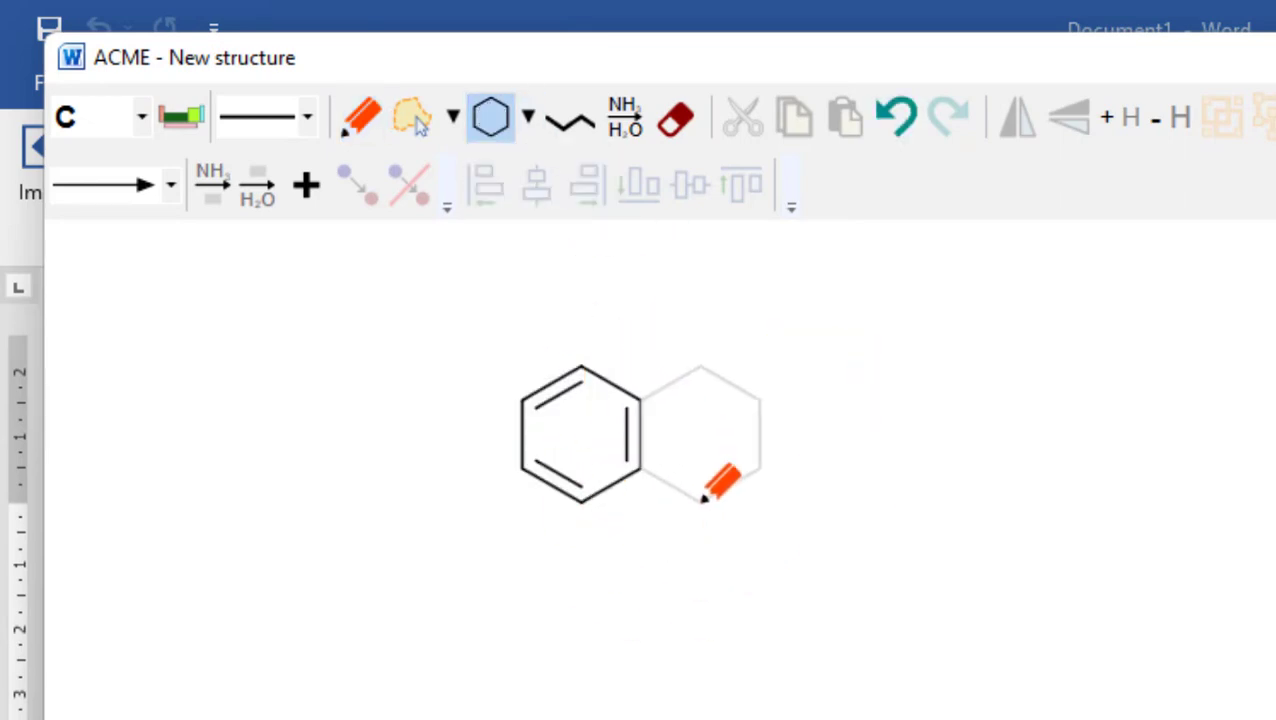
click(661, 413)
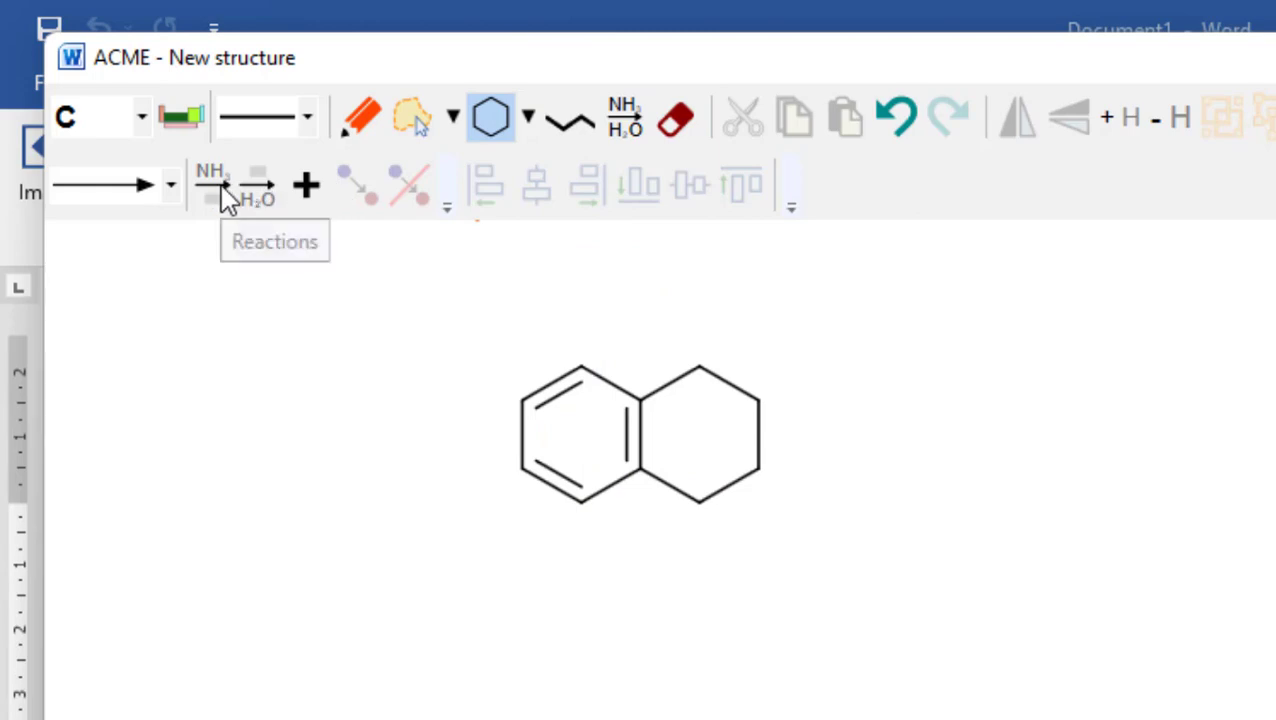
click(869, 464)
key(ctrl+z)
key(ctrl+z)
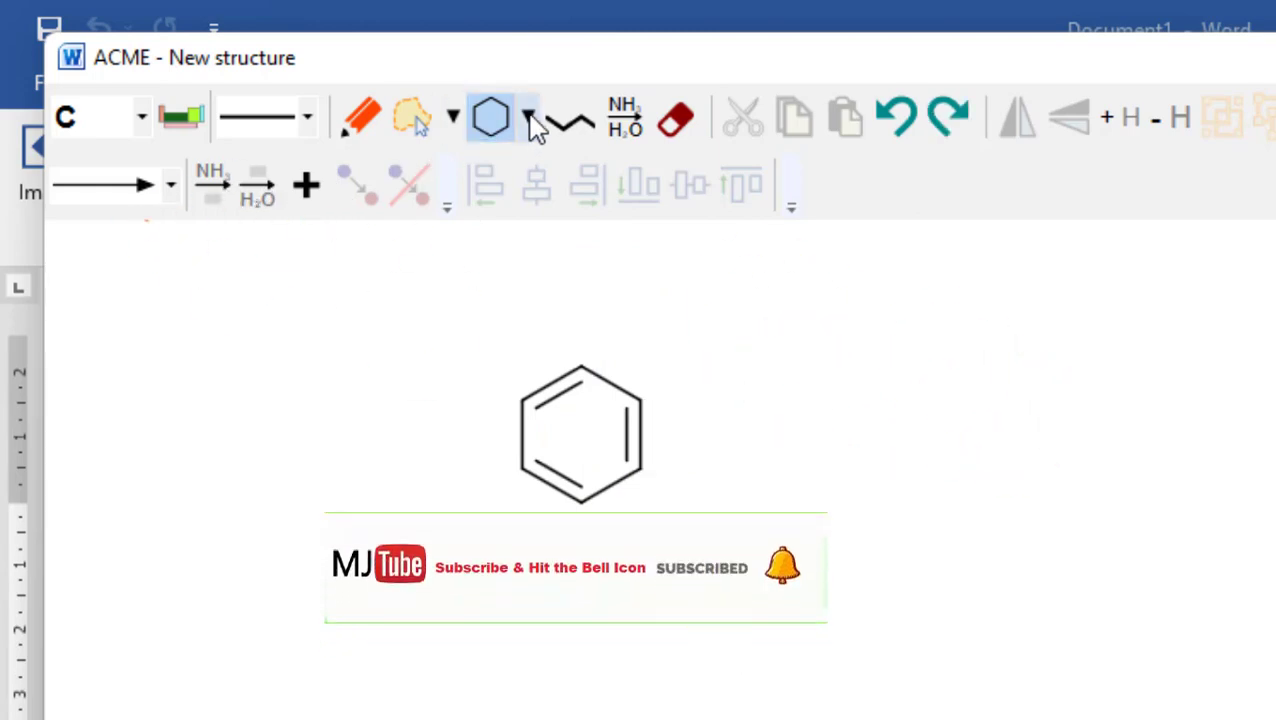
Attach a five-membered ring with two double bonds to the benzene ring's upper-right atom
click(529, 118)
click(493, 222)
click(680, 450)
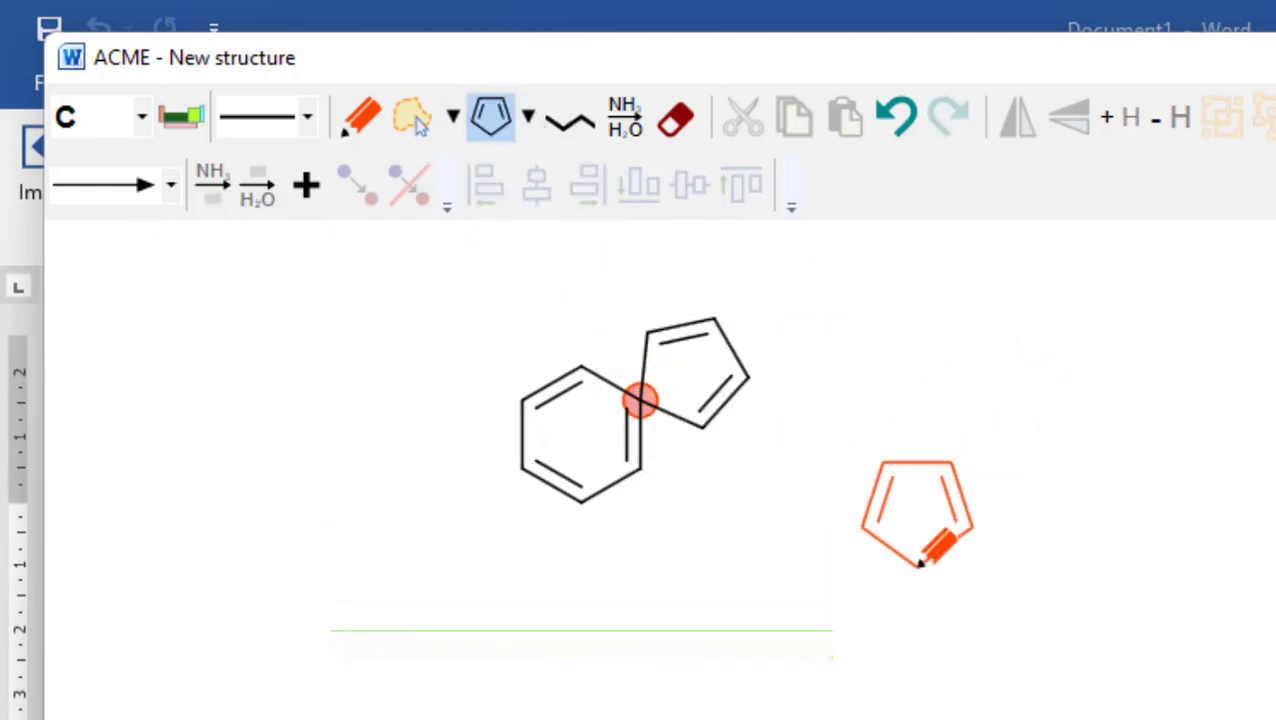
Save the drawn two-ring structure, accept its labels and insert it into the document
click(309, 118)
click(311, 119)
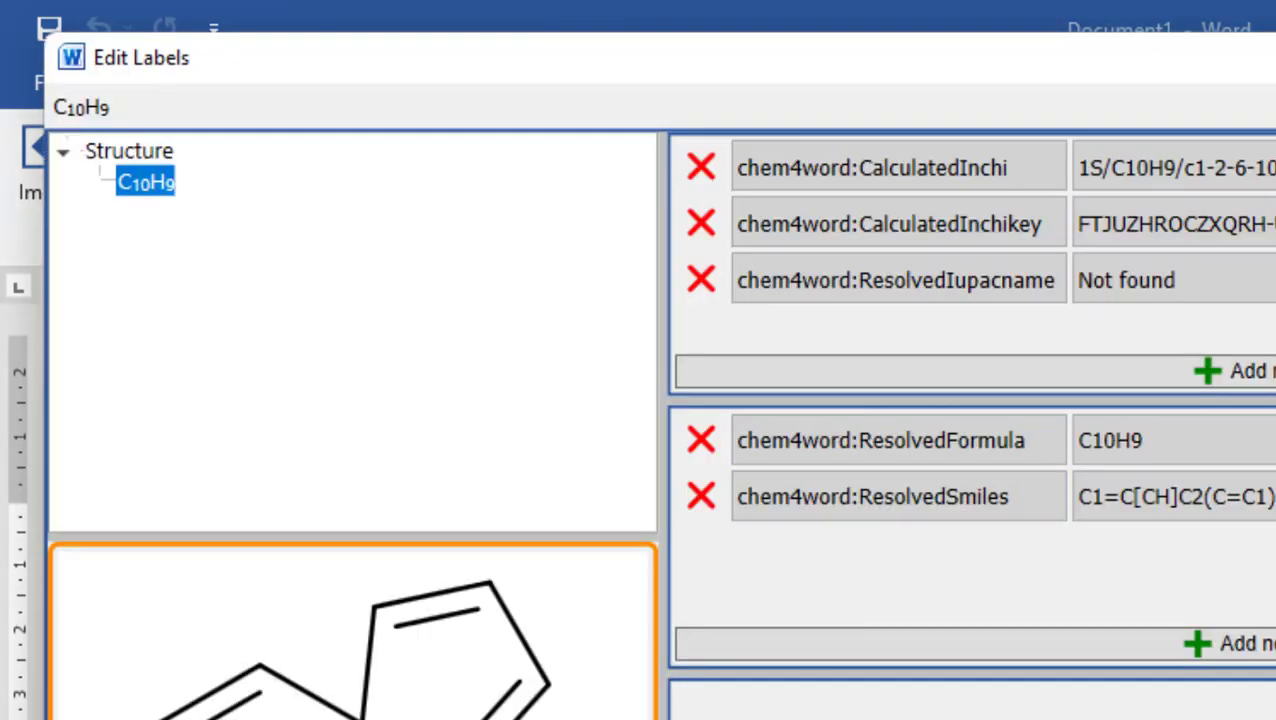
key(Return)
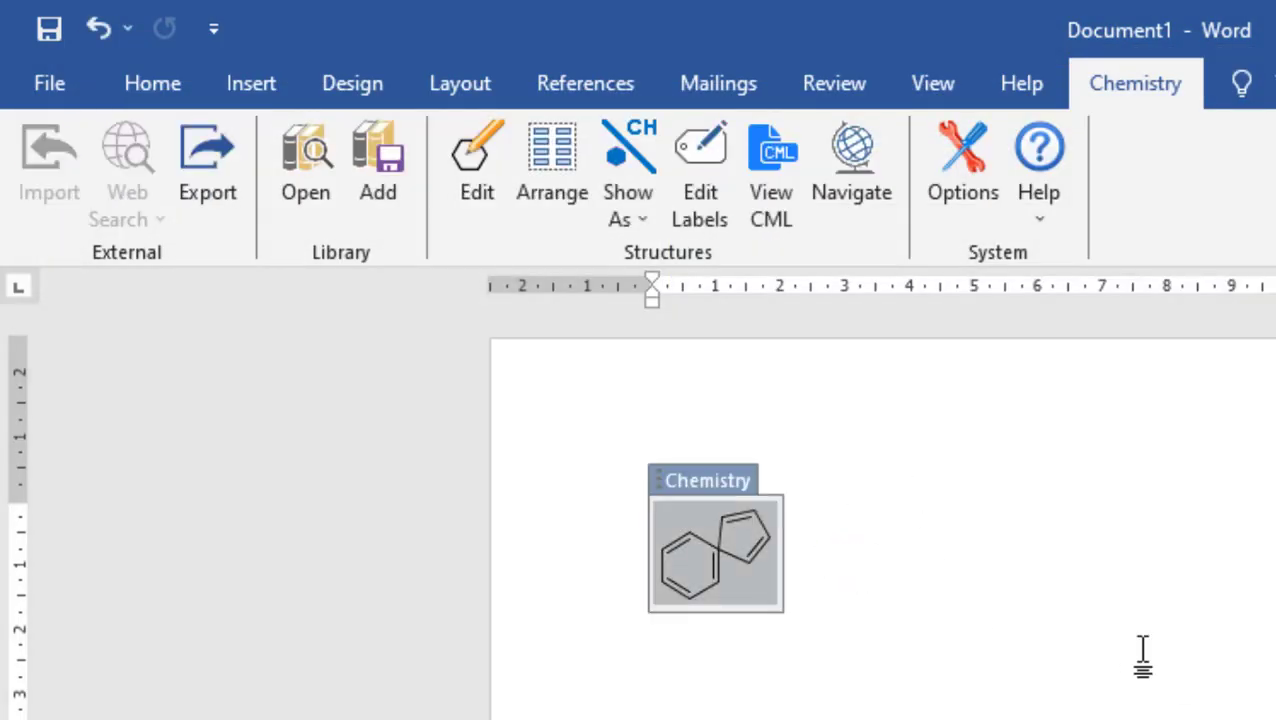
click(700, 502)
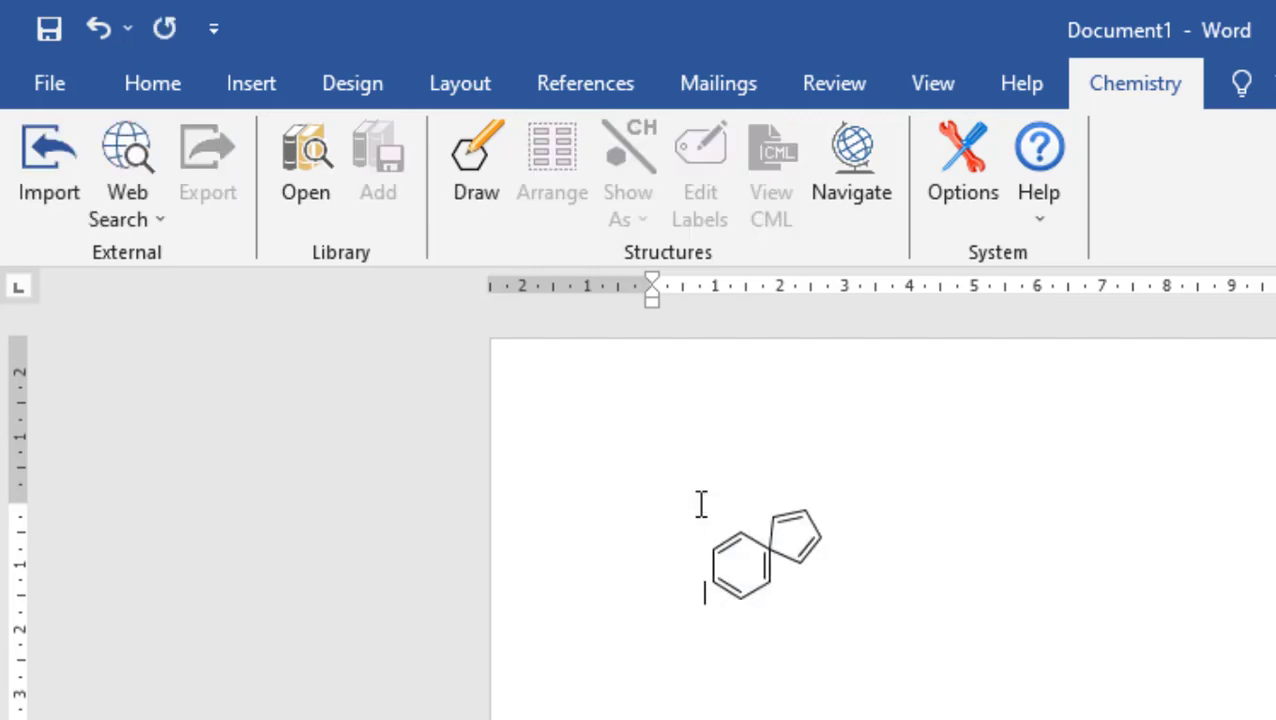
Place the cursor after the inserted structure and search the PubChem public database for "nitrogen"
click(906, 706)
click(129, 172)
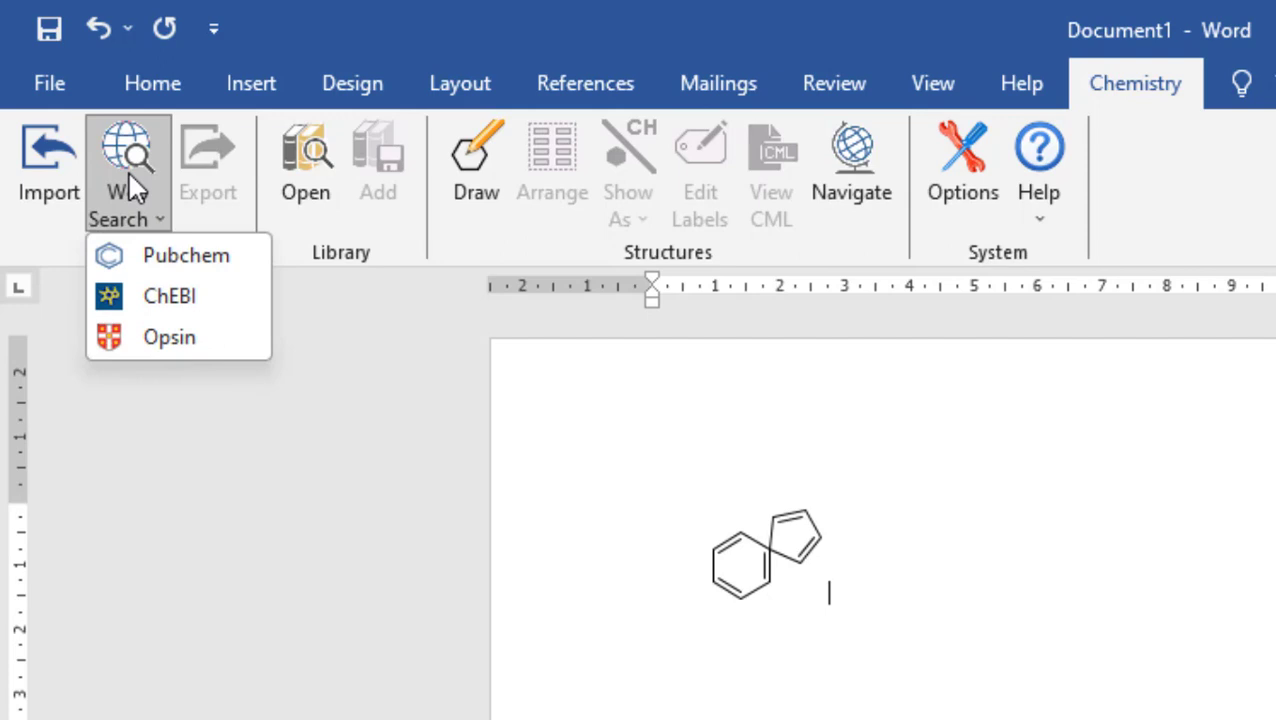
click(128, 170)
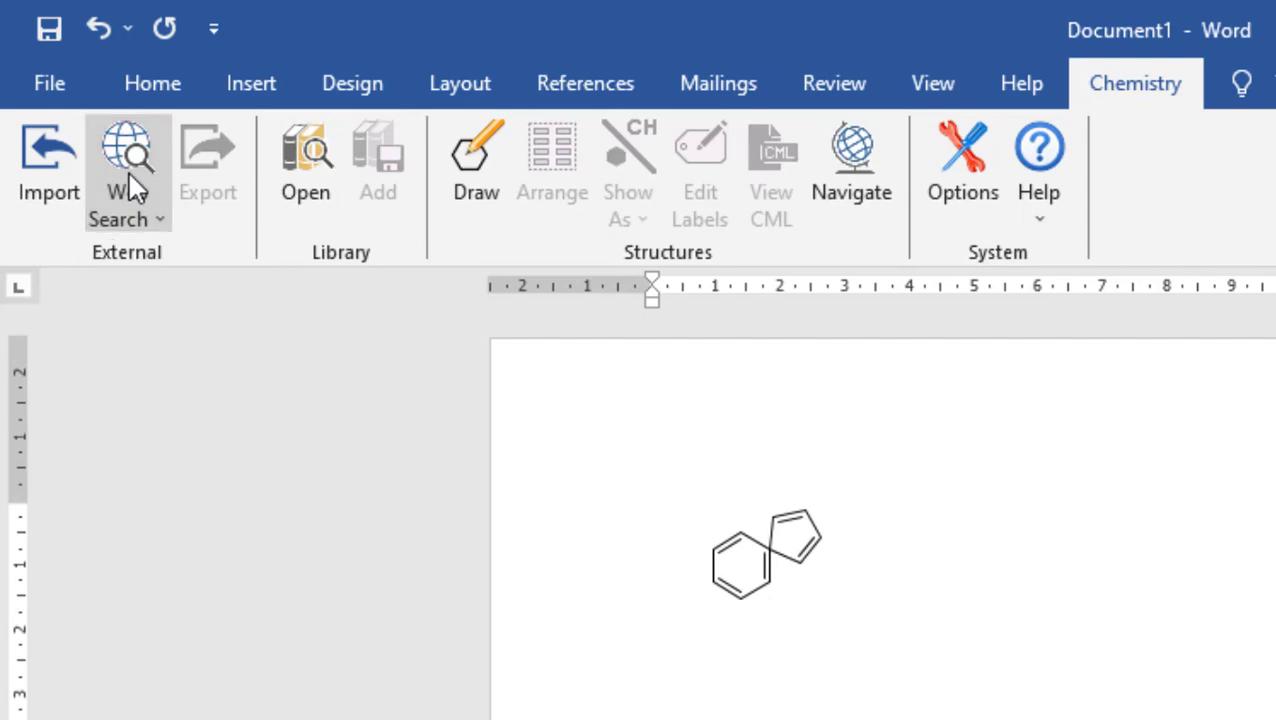
click(128, 170)
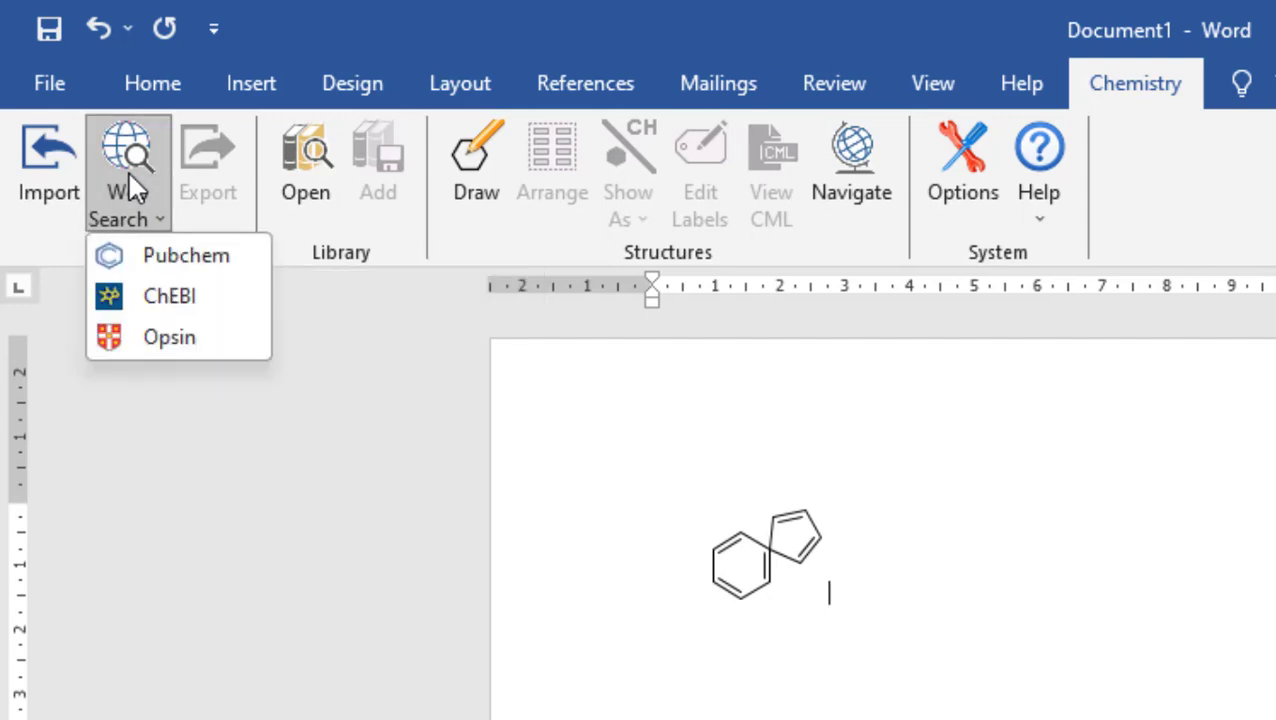
click(208, 262)
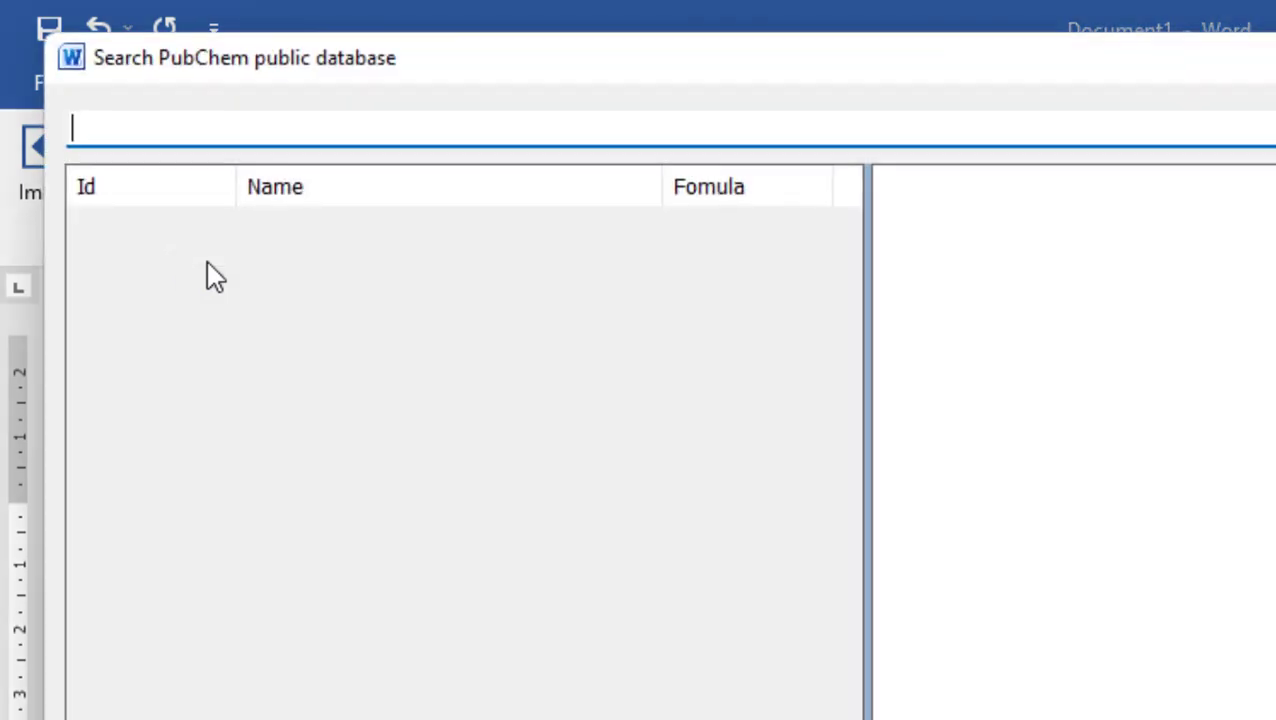
text(nitr)
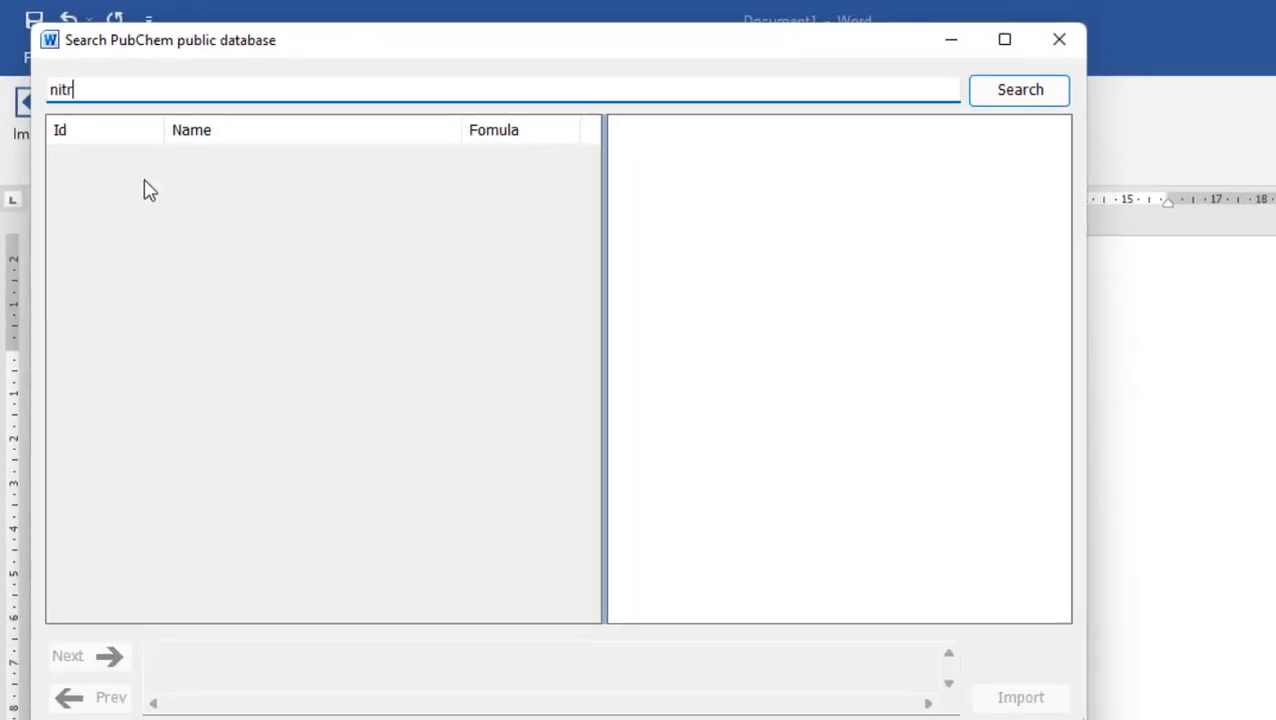
text(ogen)
key(Return)
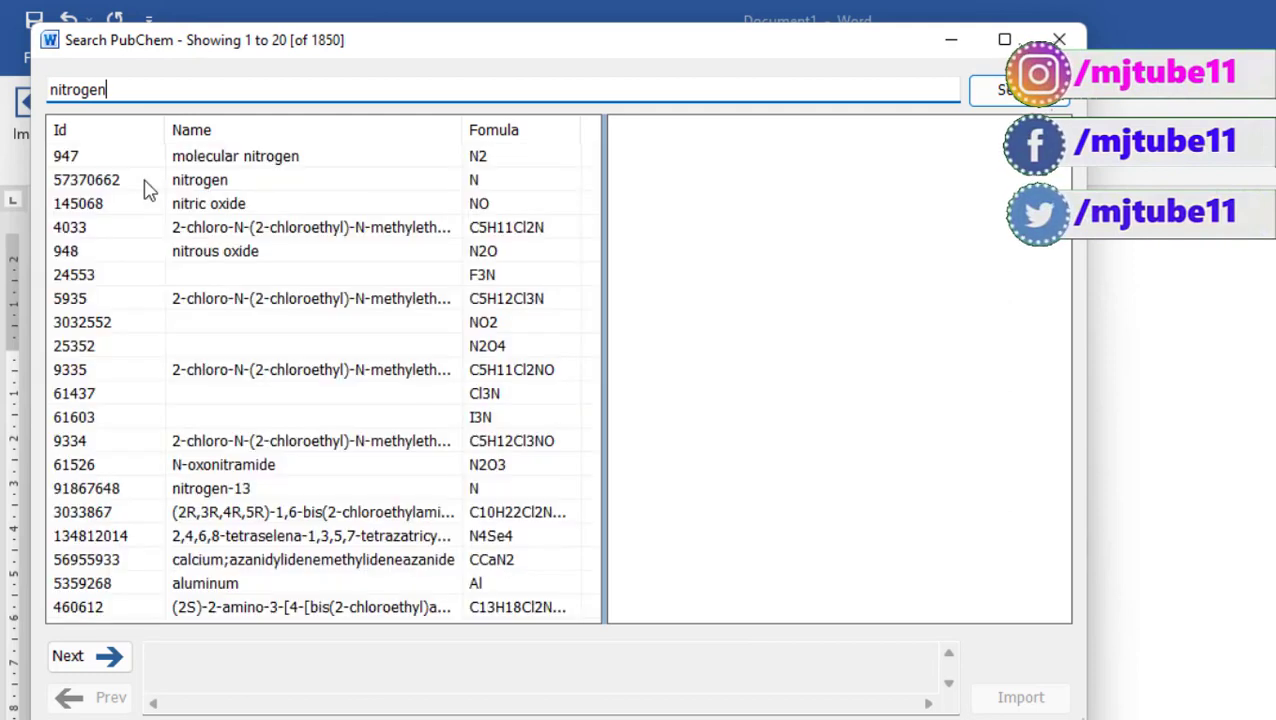
Preview several compounds in the nitrogen search results and import the C5H11Cl2N compound with Id 4033 into the document
click(70, 150)
click(95, 227)
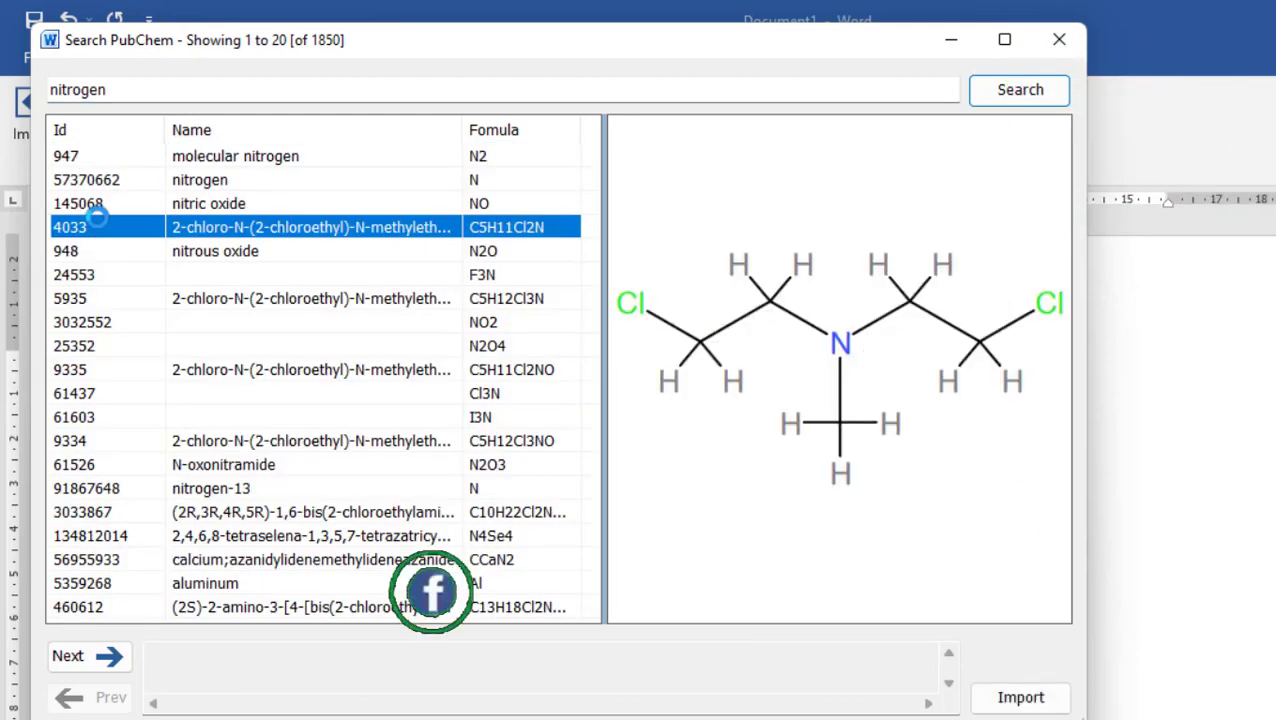
click(94, 251)
click(108, 298)
click(176, 440)
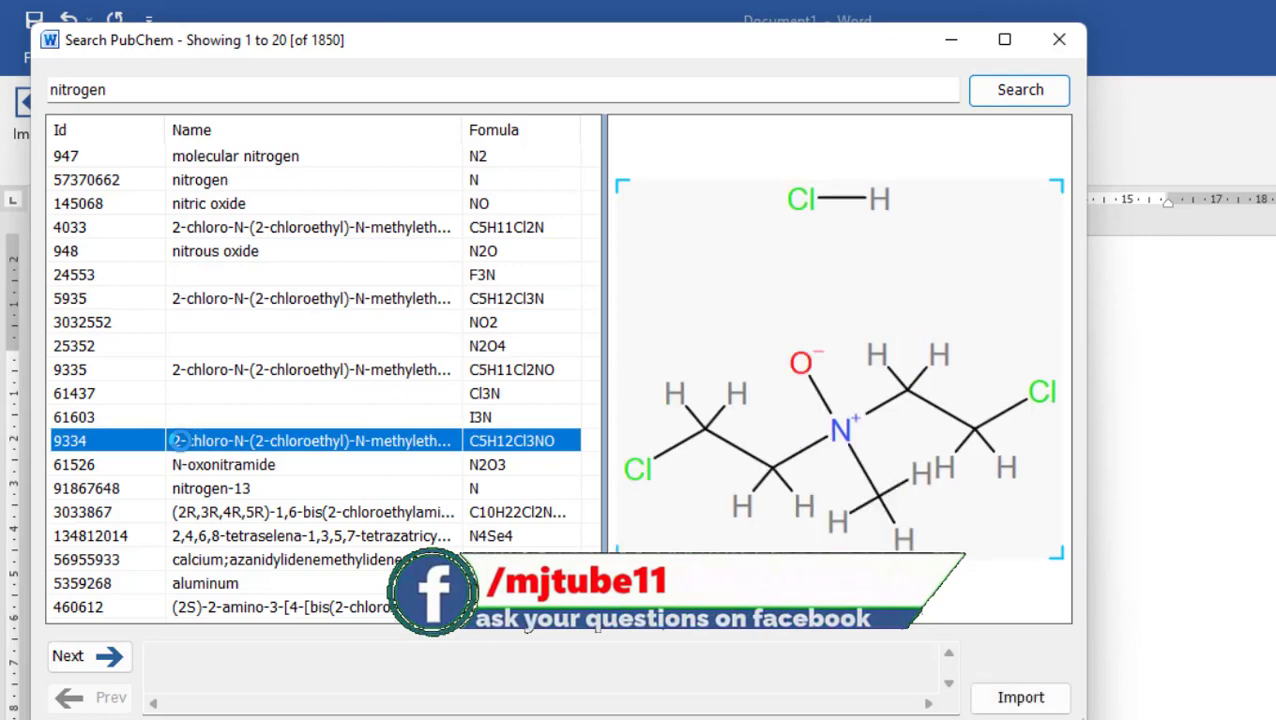
click(120, 182)
click(120, 156)
click(120, 228)
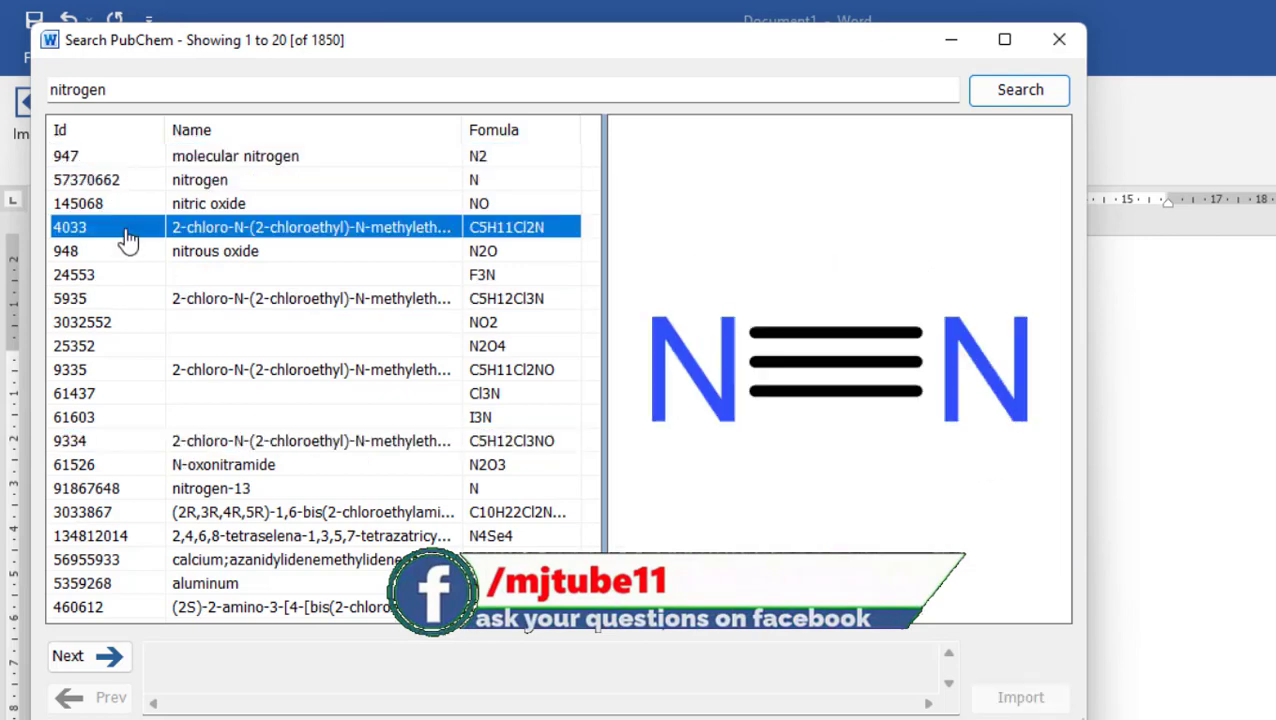
click(1020, 697)
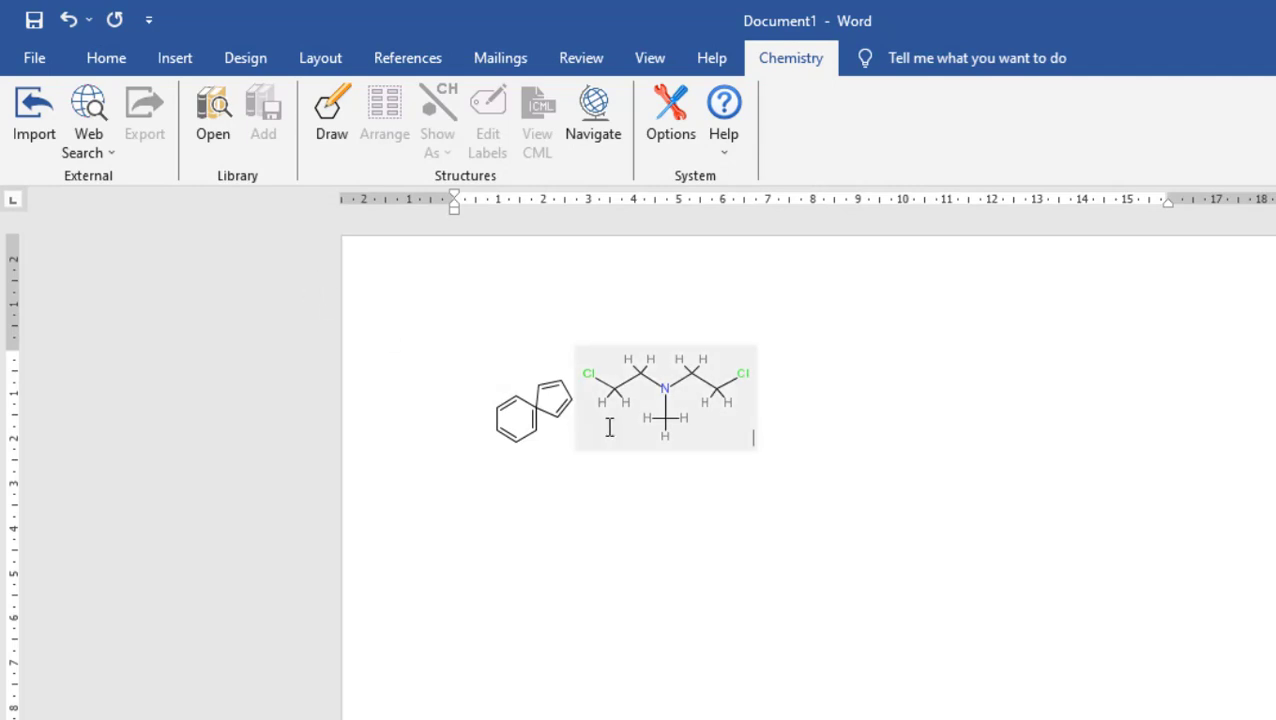
Open the imported C5H11Cl2N structure for editing, try adding carbon atoms beside its nitrogen, and undo the additions before closing the editor
click(672, 400)
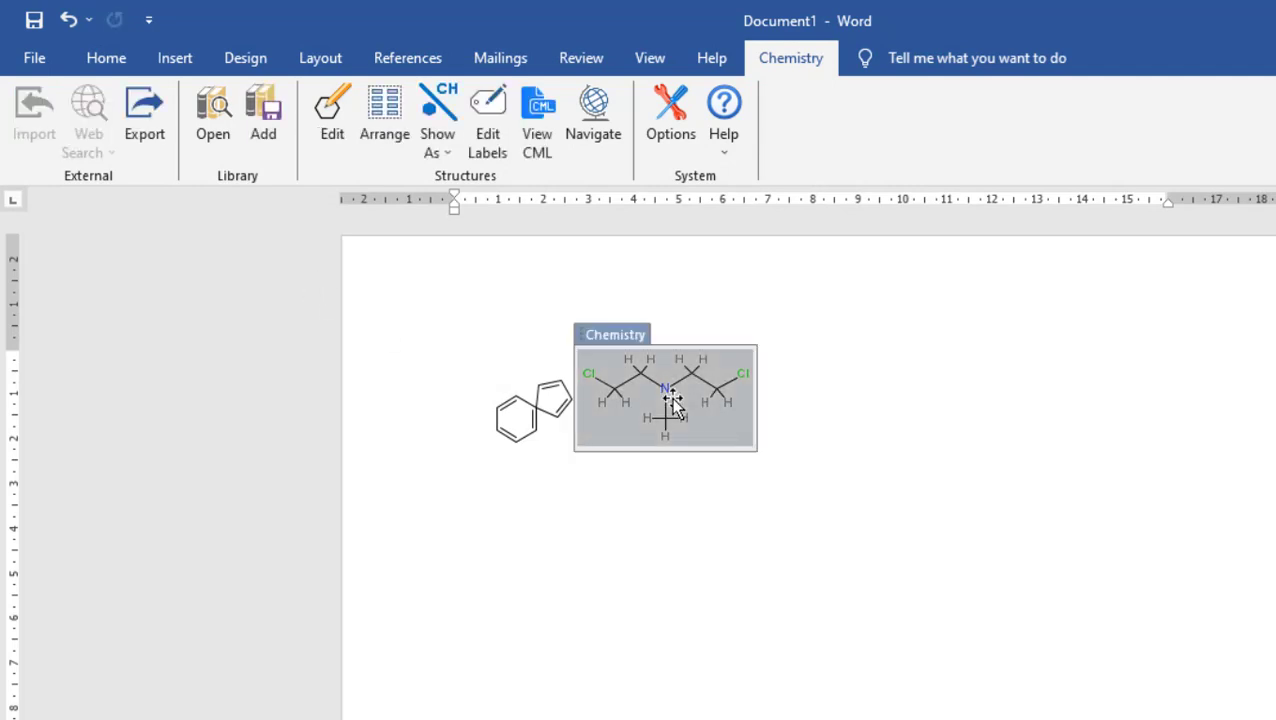
click(330, 118)
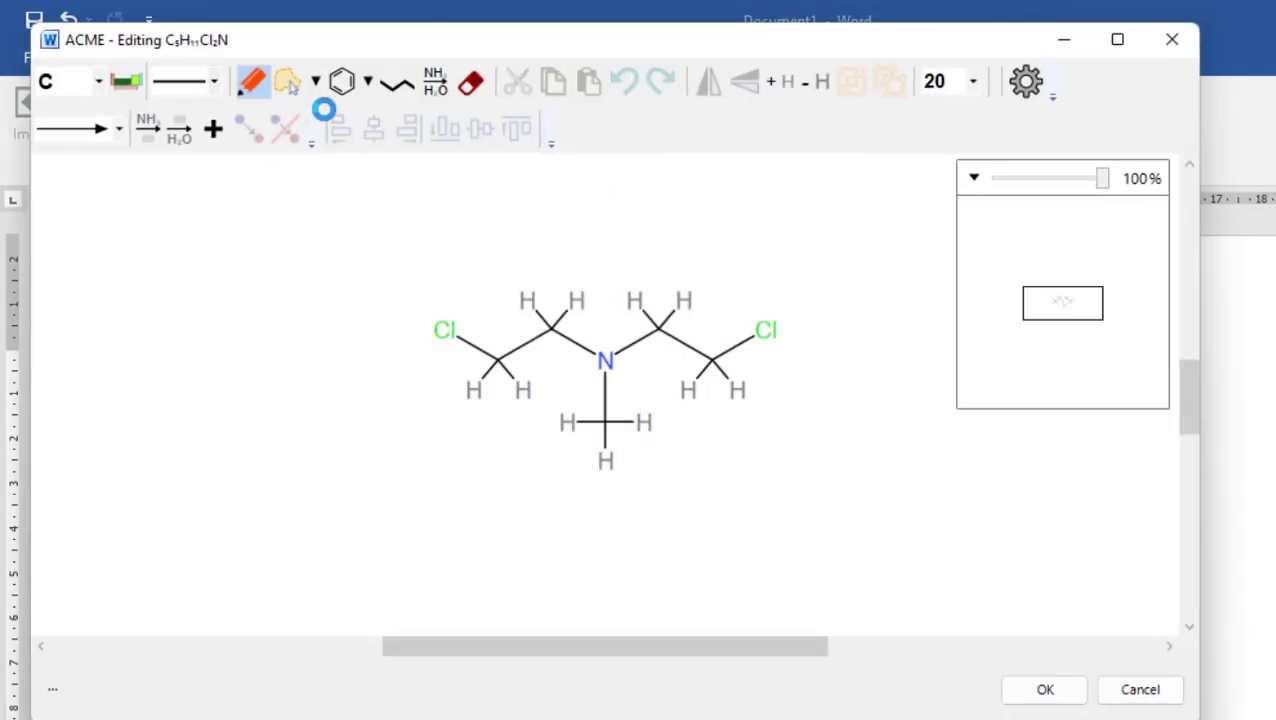
drag(524, 656, 584, 662)
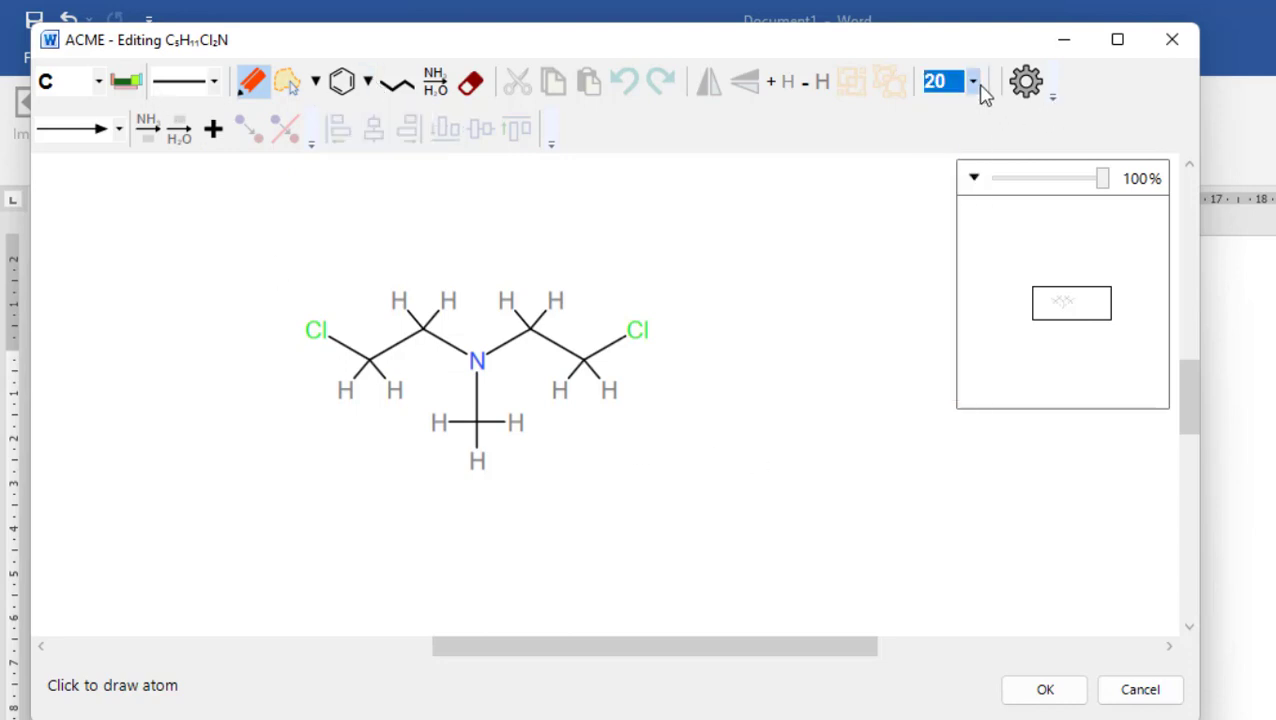
click(520, 310)
click(705, 440)
key(ctrl+z)
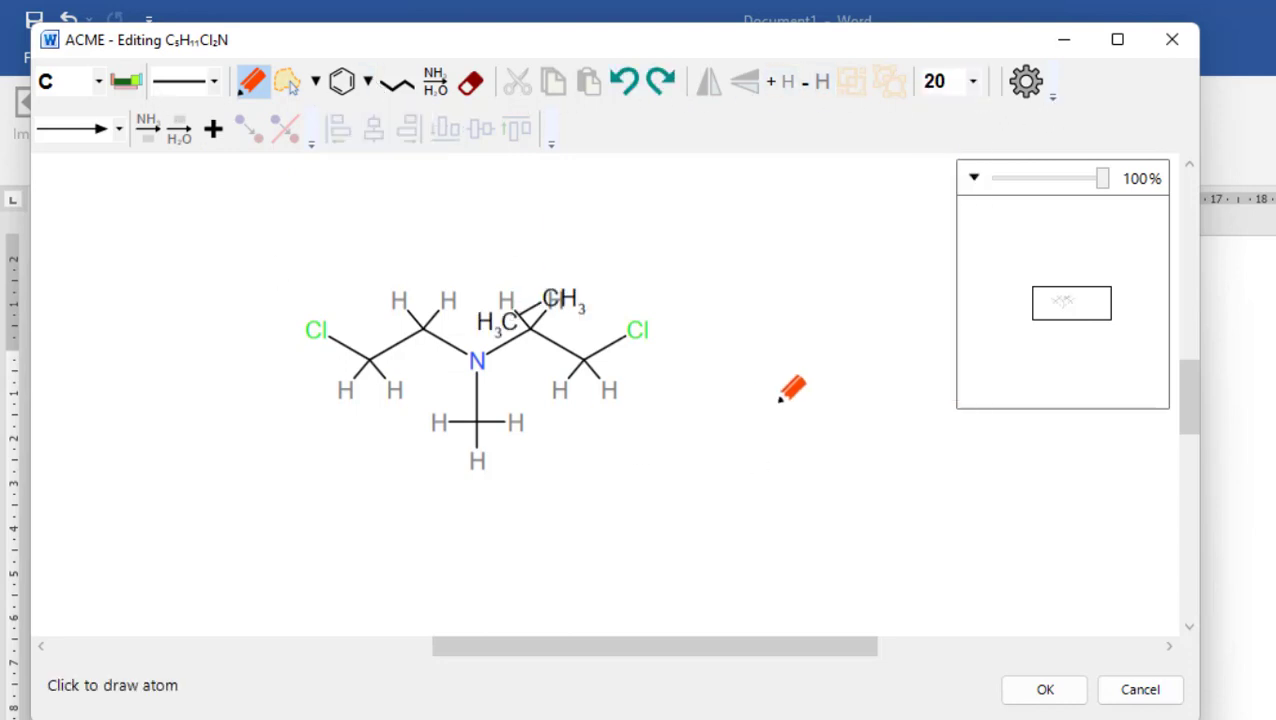
key(ctrl+z)
mouse_move(680, 648)
mouse_down()
mouse_move(297, 651)
mouse_move(669, 646)
mouse_up()
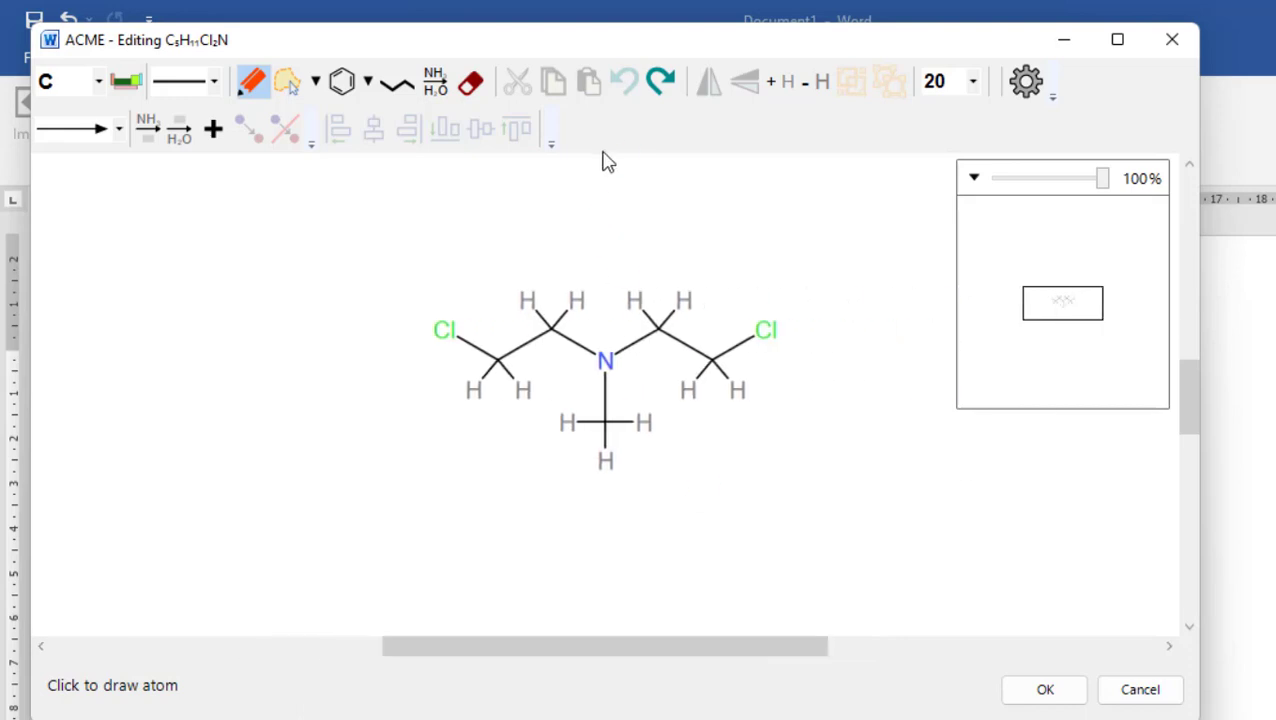
click(1045, 689)
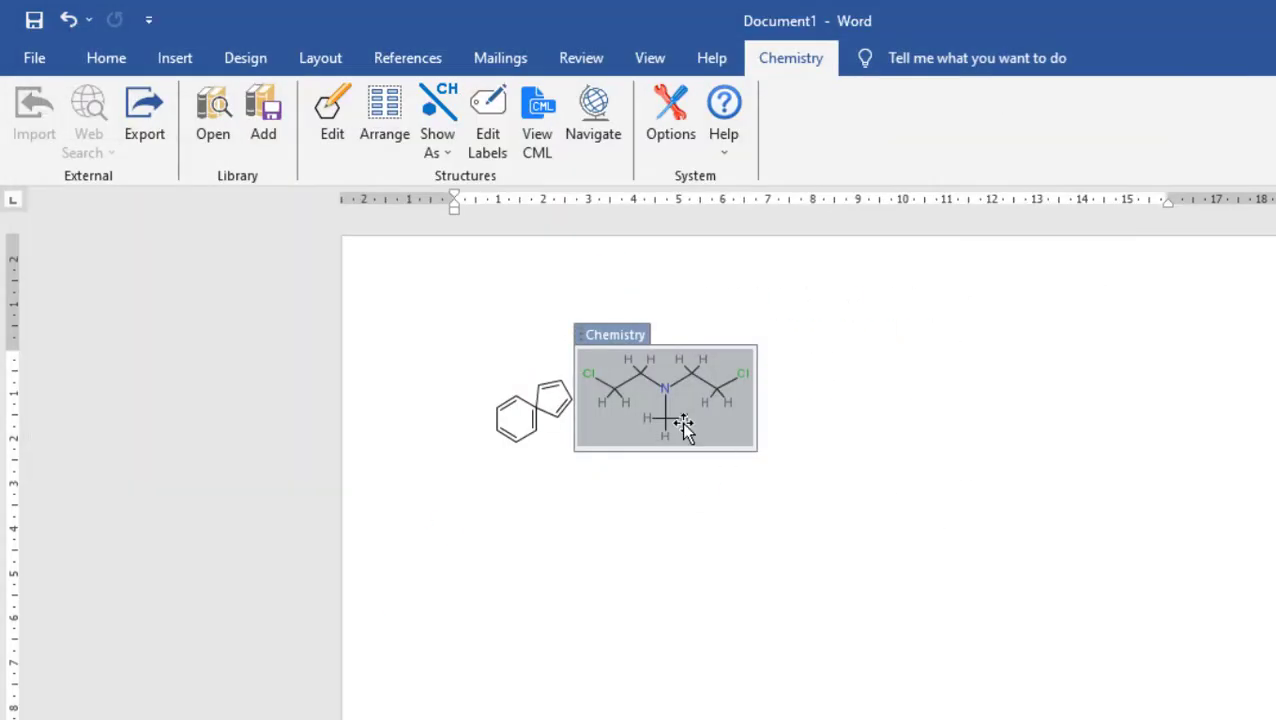
View the imported structure's labels and its drawing in their editors, closing each without making changes
click(496, 118)
click(1238, 690)
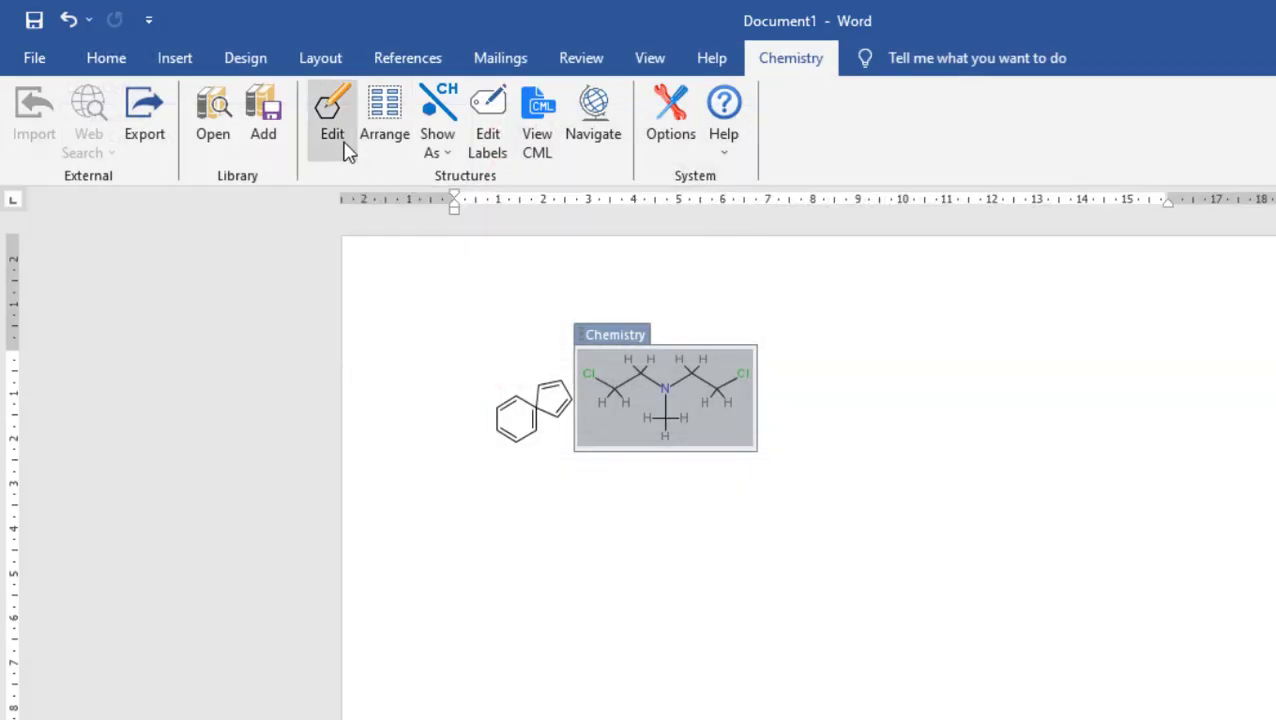
click(340, 146)
click(1172, 39)
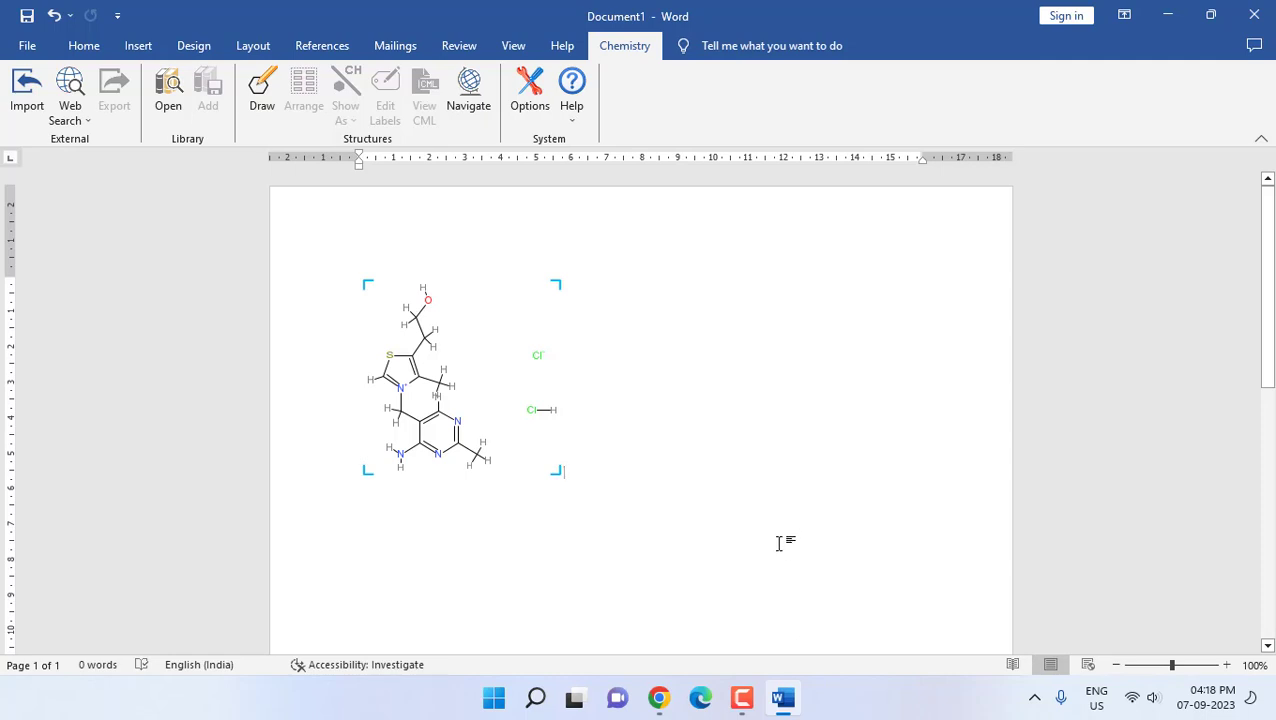
mouse_move(741, 700)
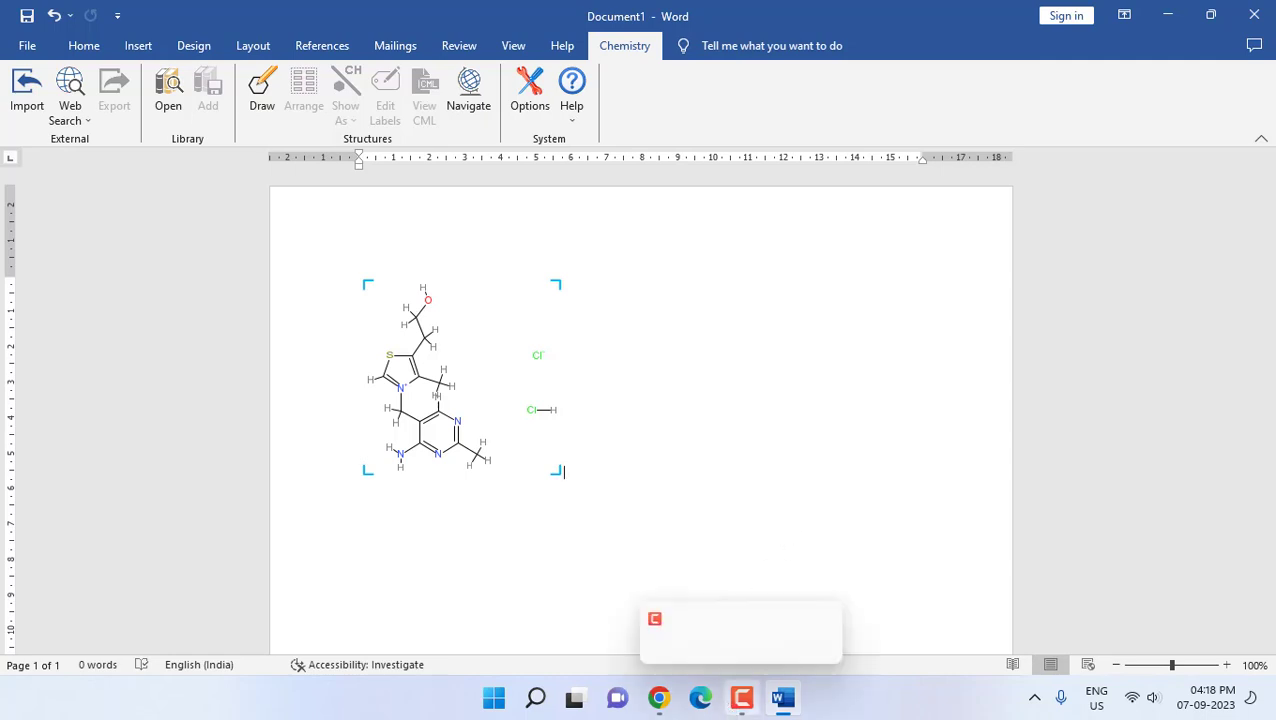
click(955, 700)
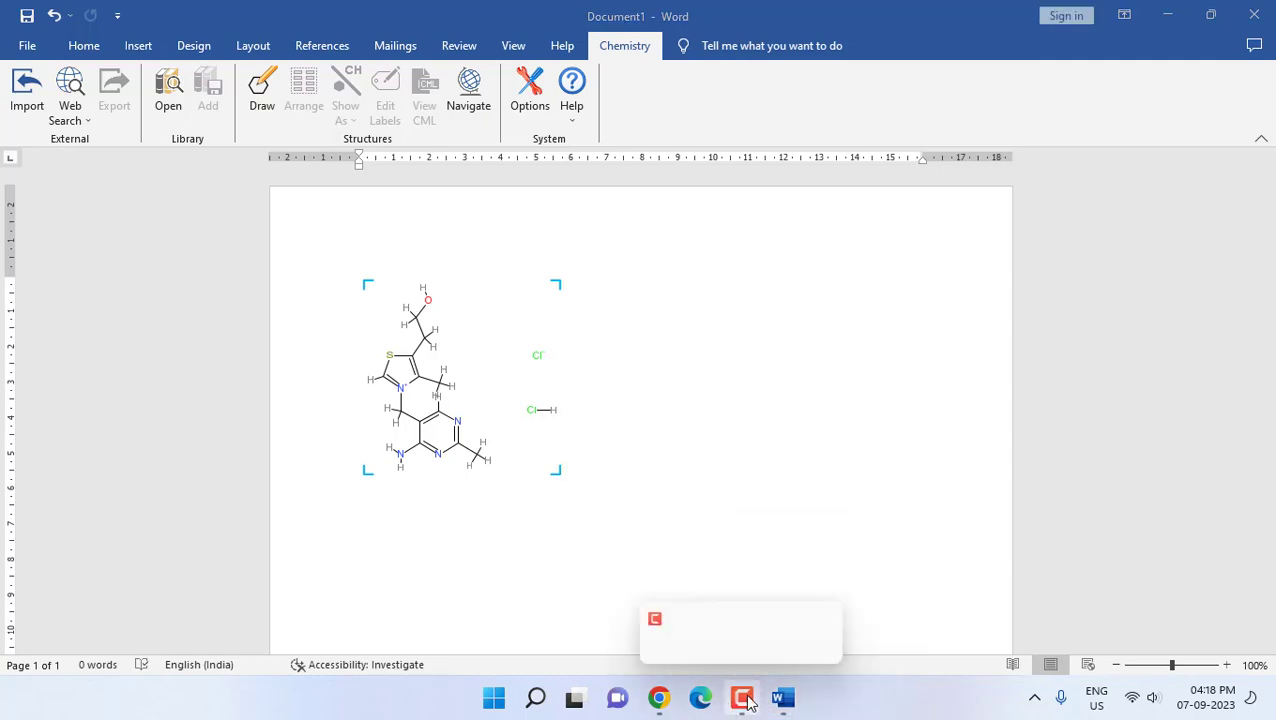
click(741, 700)
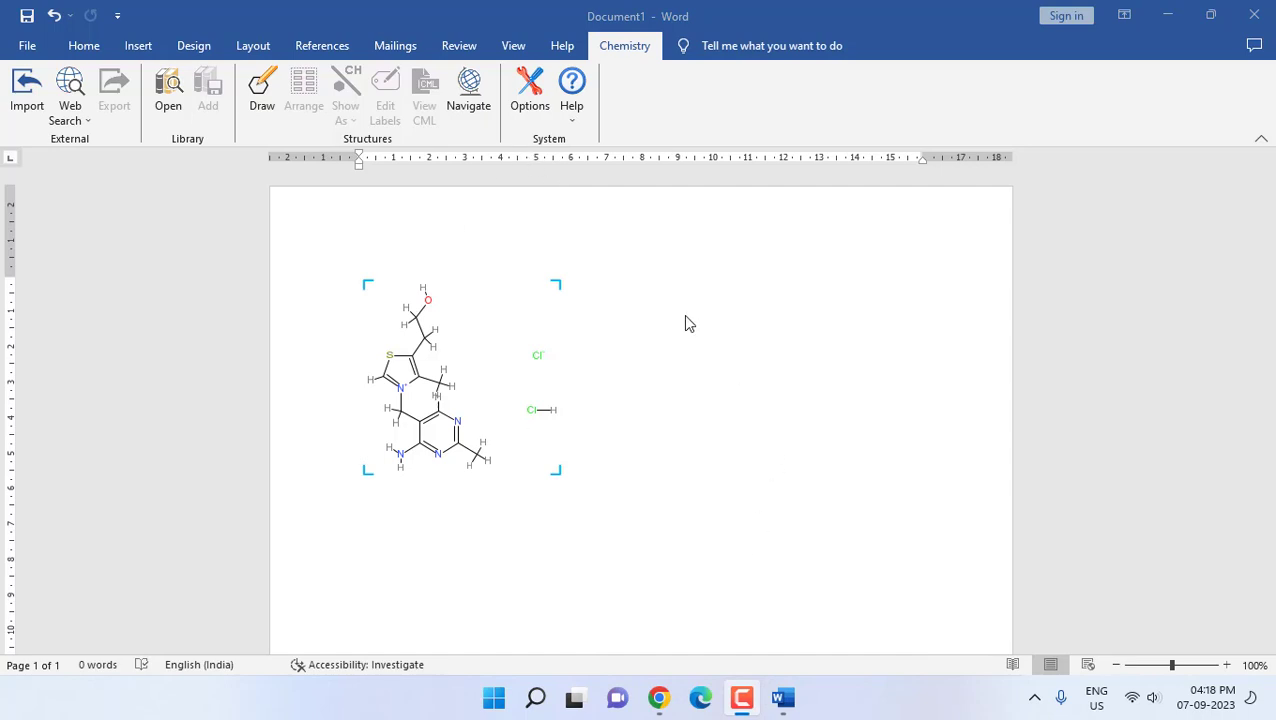
click(698, 403)
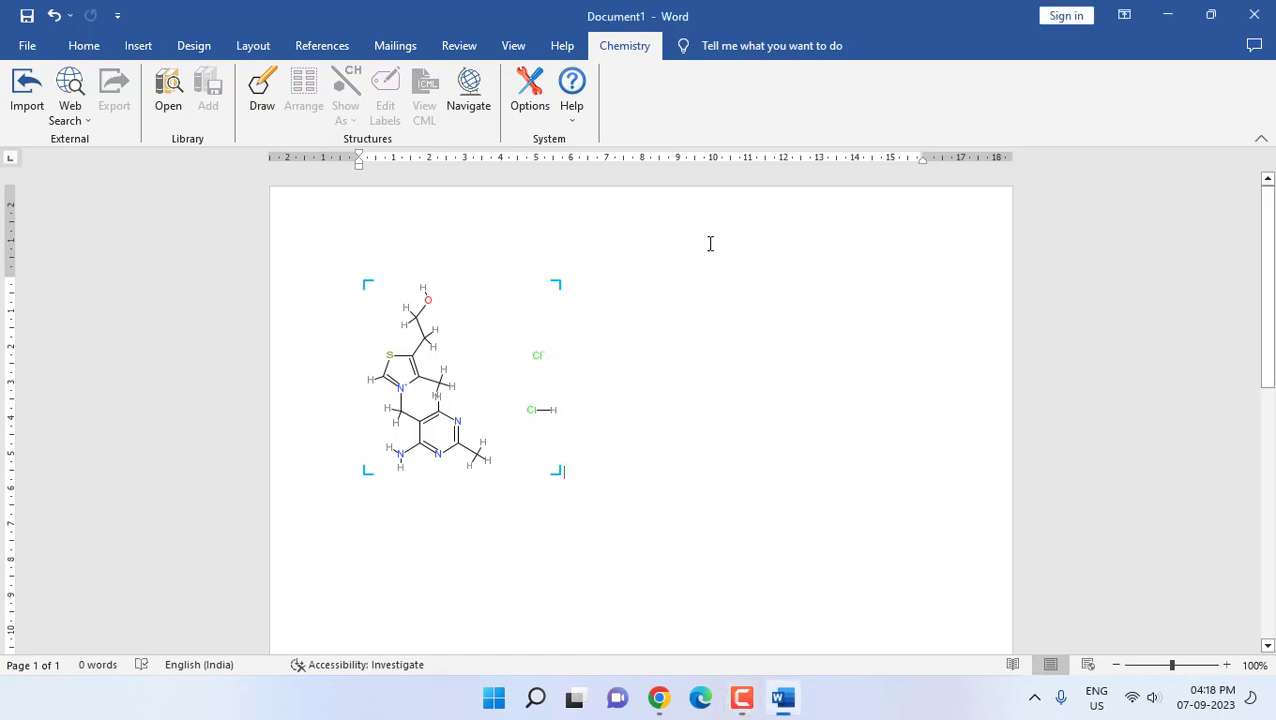